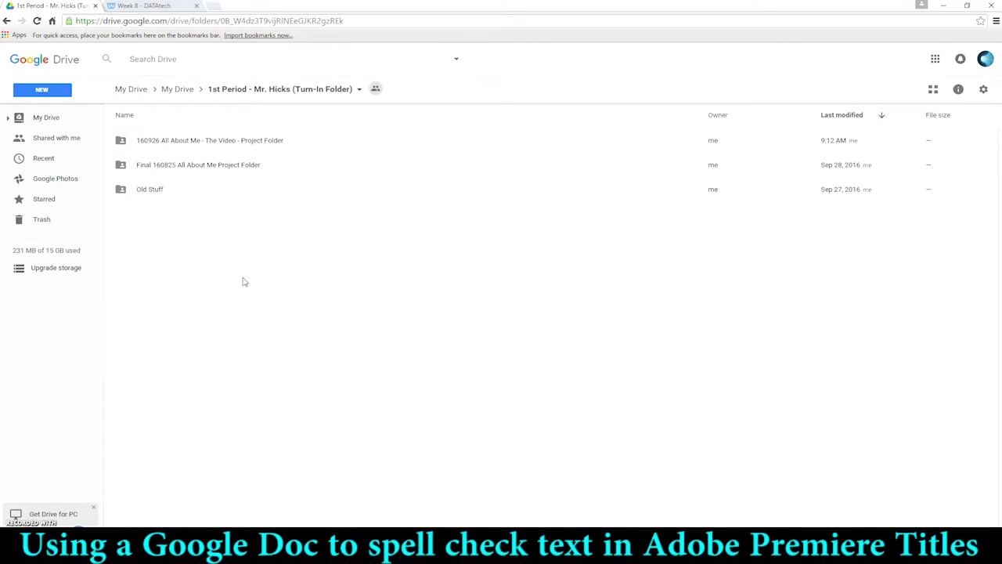
Copy the document name "161012 All About Me Video Titles and Credits" from the Week 8 DATAtech page.
click(157, 7)
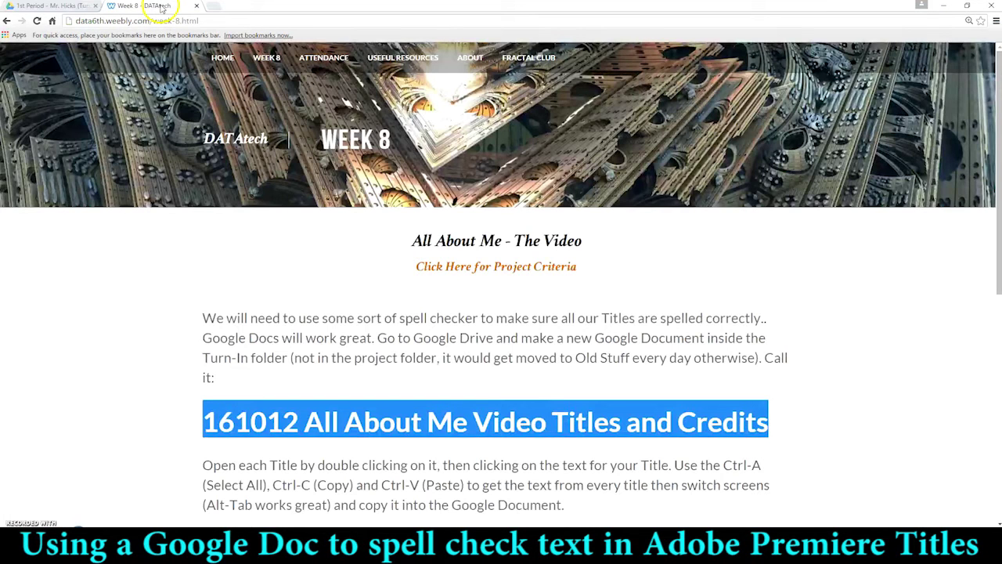
click(278, 415)
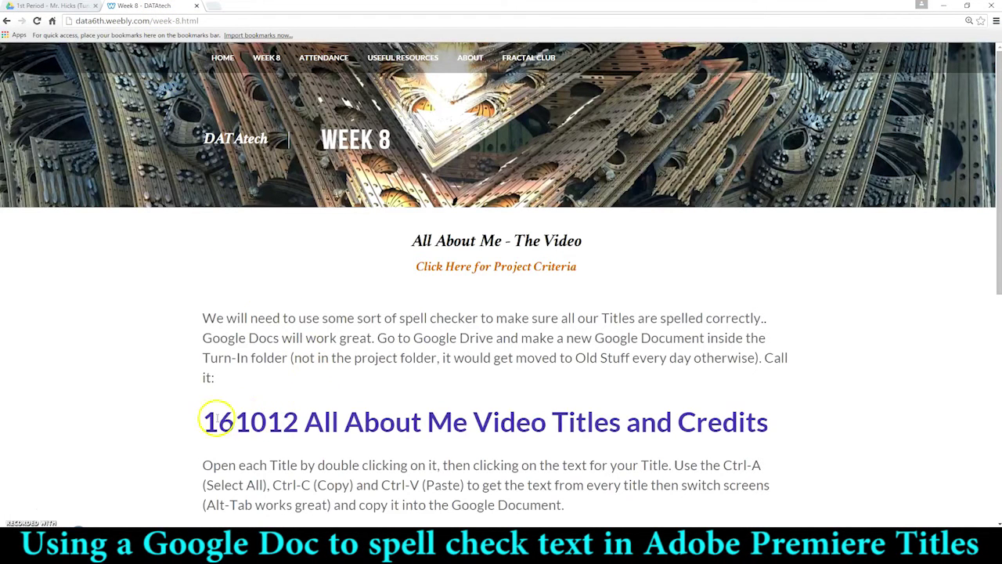
drag(207, 421, 766, 416)
key(ctrl+c)
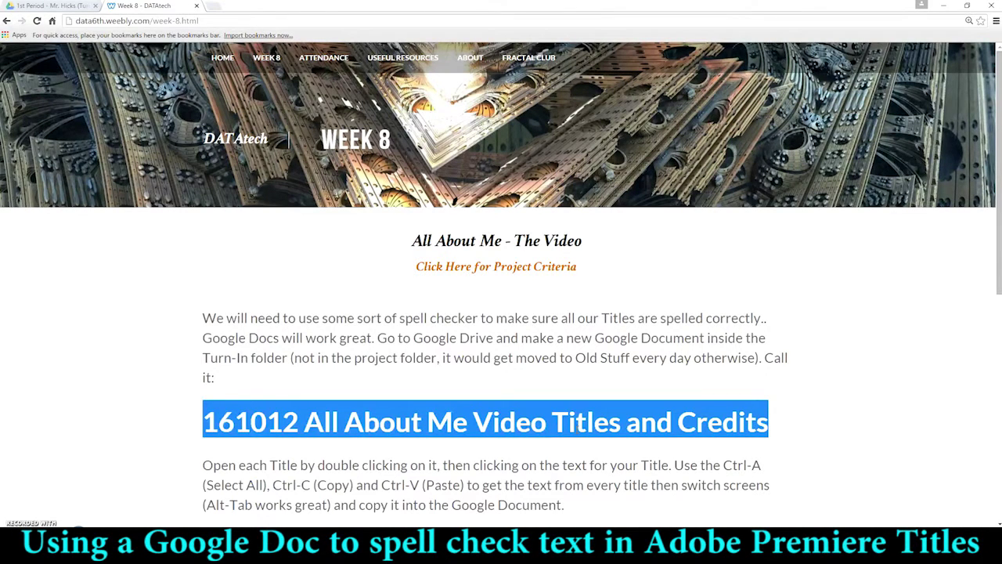
Create a new Google Doc in the shared 1st Period Turn-In folder in Google Drive.
click(53, 6)
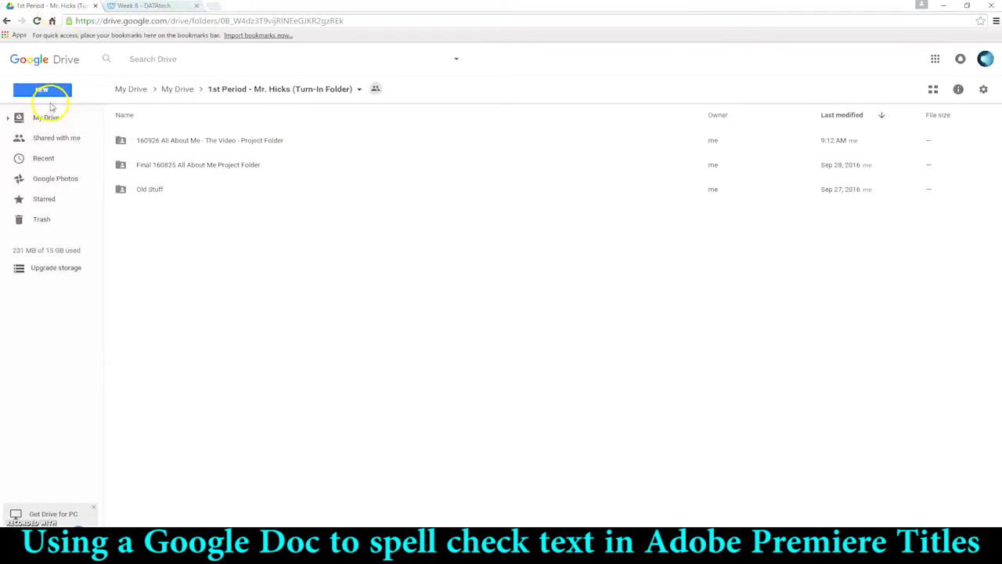
click(43, 91)
click(67, 179)
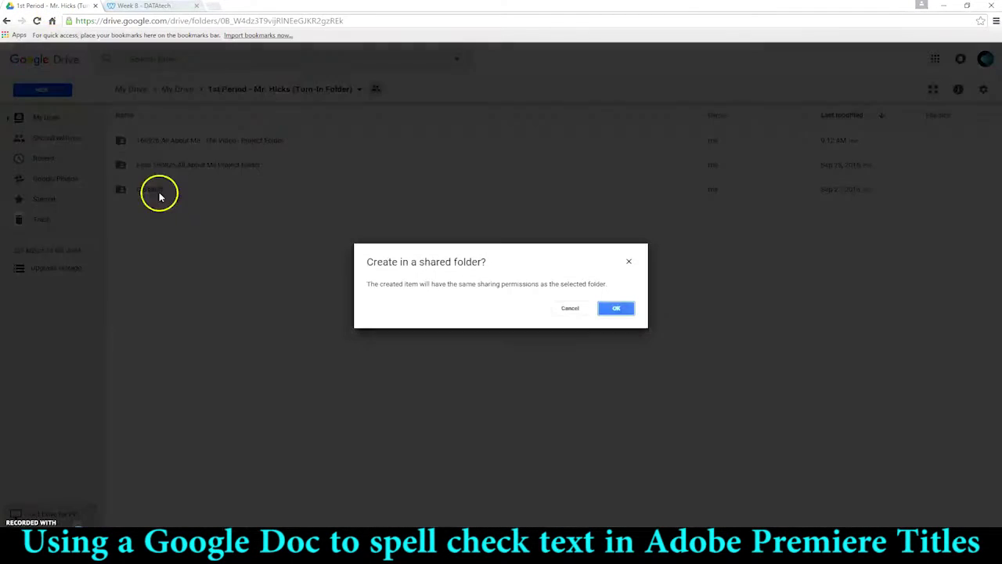
click(626, 308)
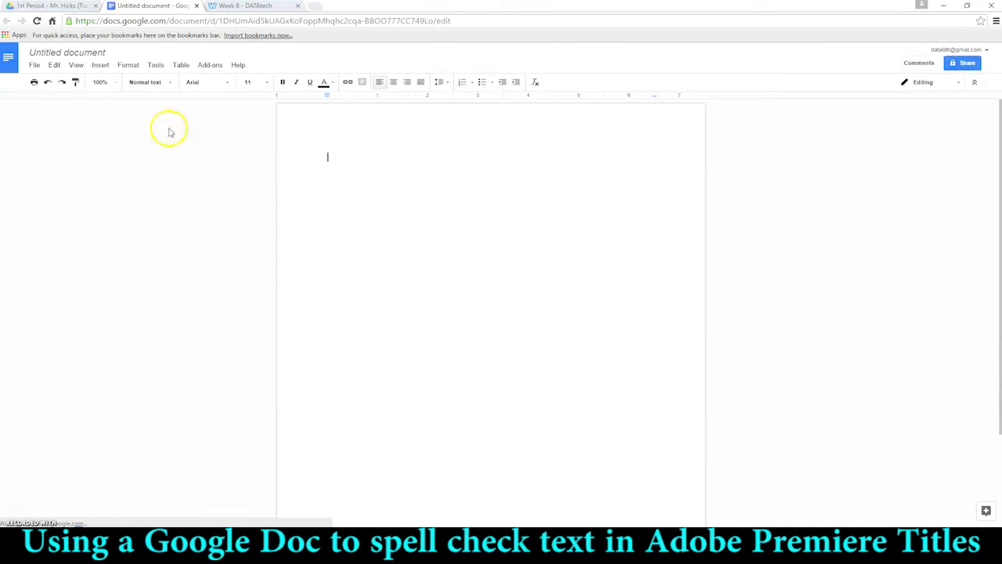
Rename the untitled document with the copied name "161012 All About Me Video Titles and Credits".
click(90, 54)
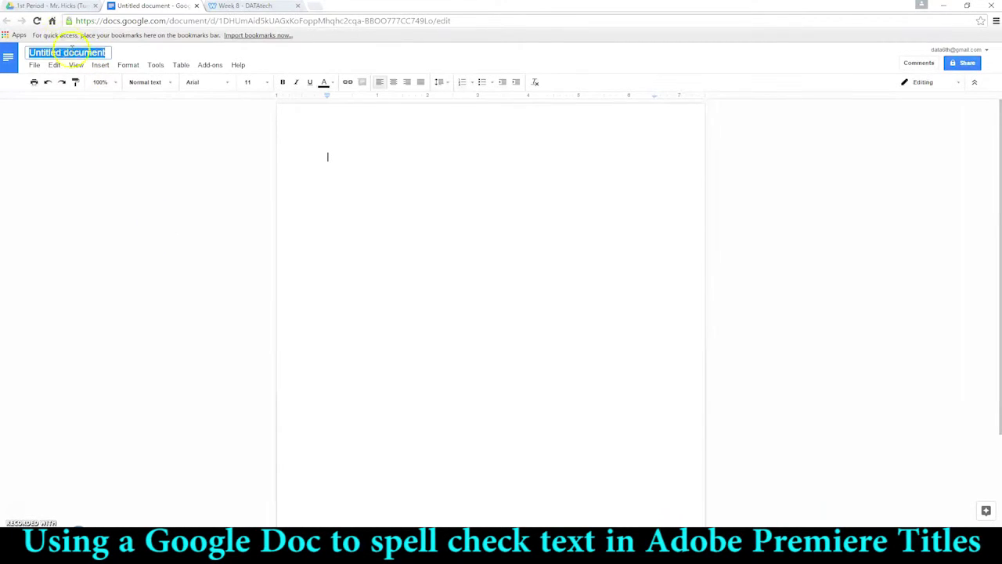
click(63, 53)
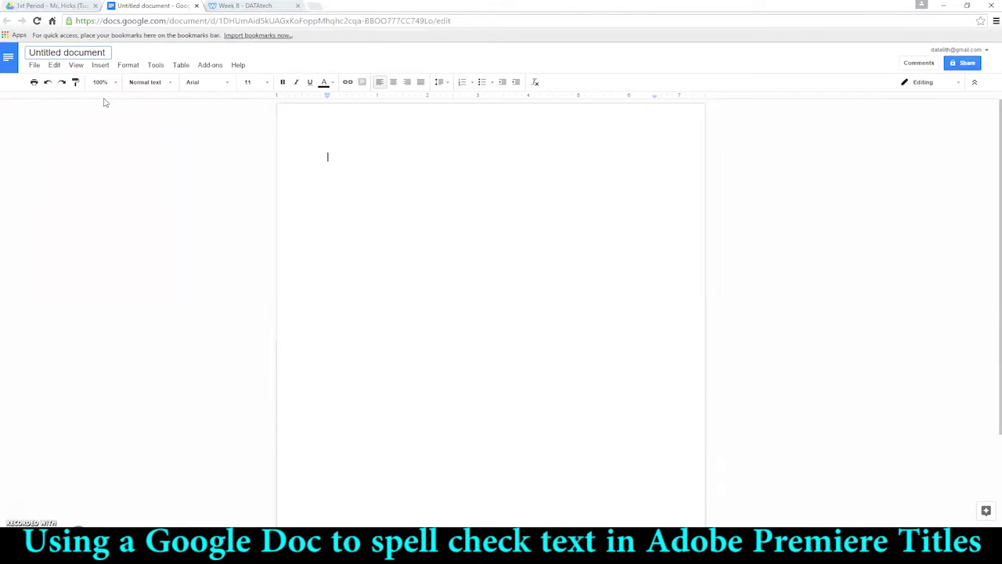
key(ctrl+a)
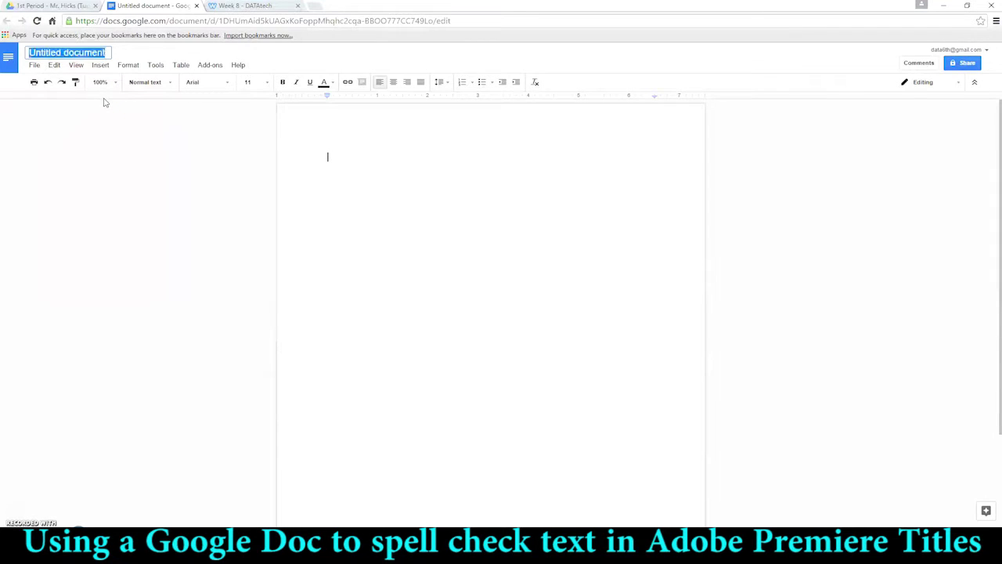
key(ctrl+v)
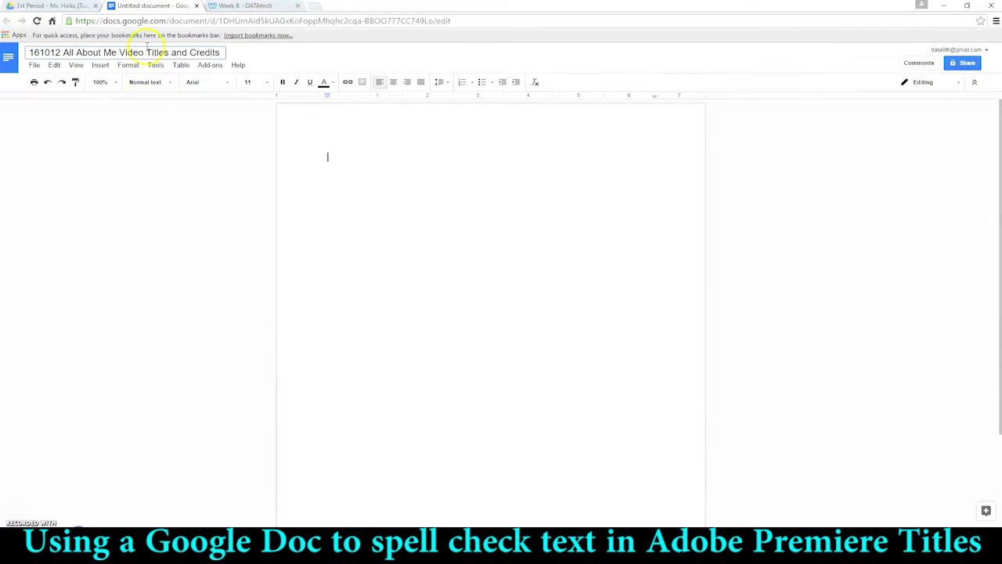
click(336, 162)
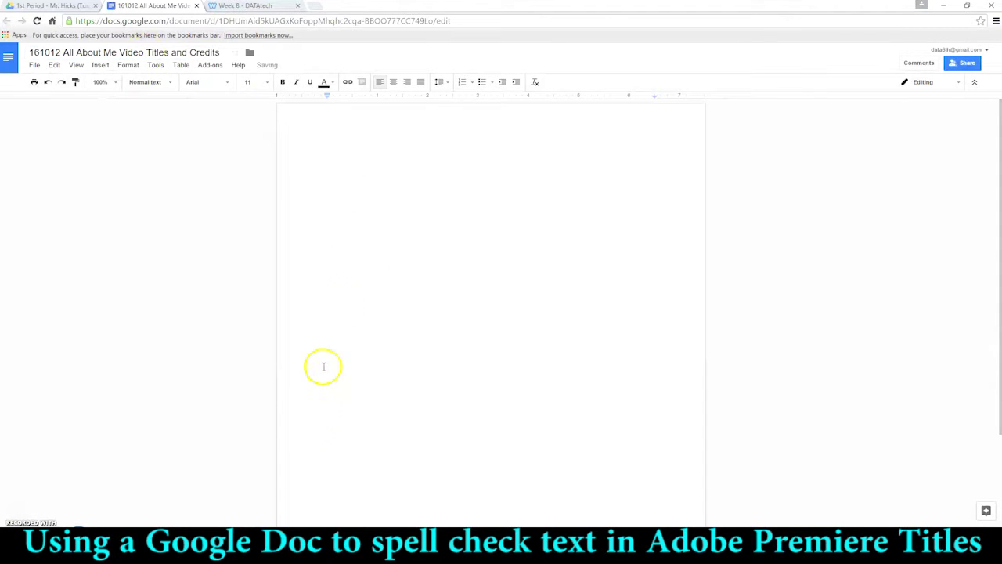
Transfer the text "Skyrim is HUGE!" from the 1a - Skyrim title in Premiere Pro into the Google Doc, with two empty lines above it.
click(239, 548)
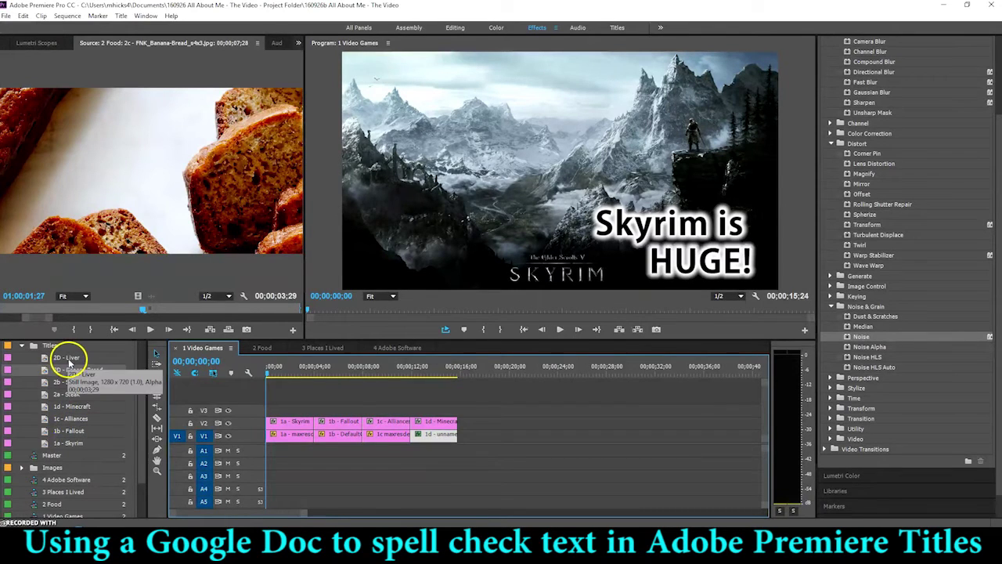
double_click(286, 424)
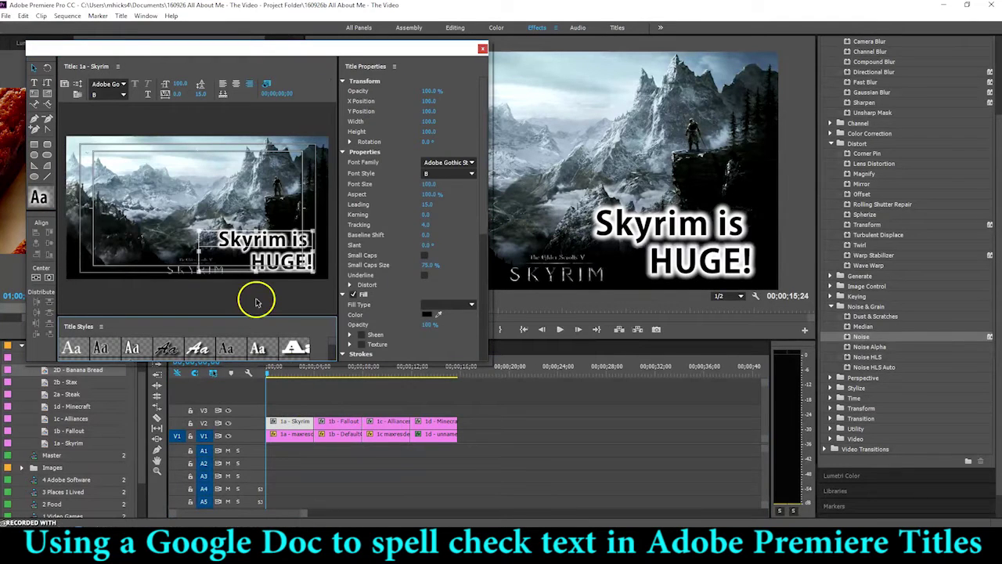
click(262, 244)
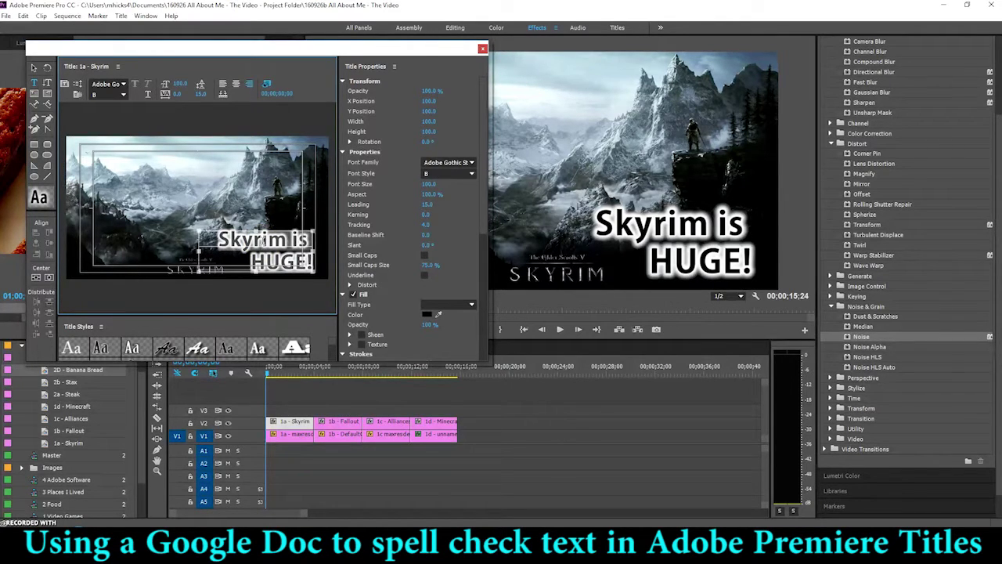
click(482, 49)
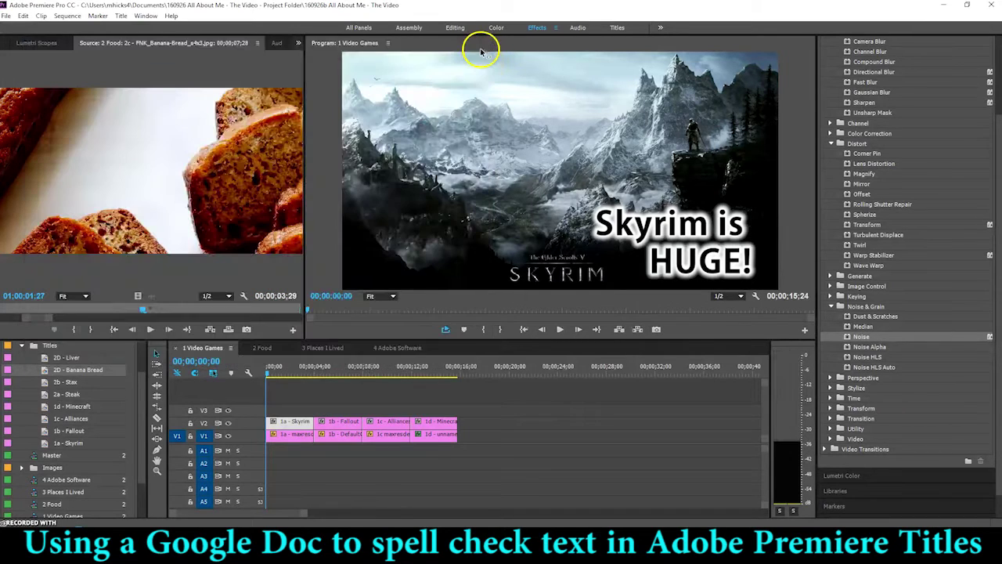
click(263, 525)
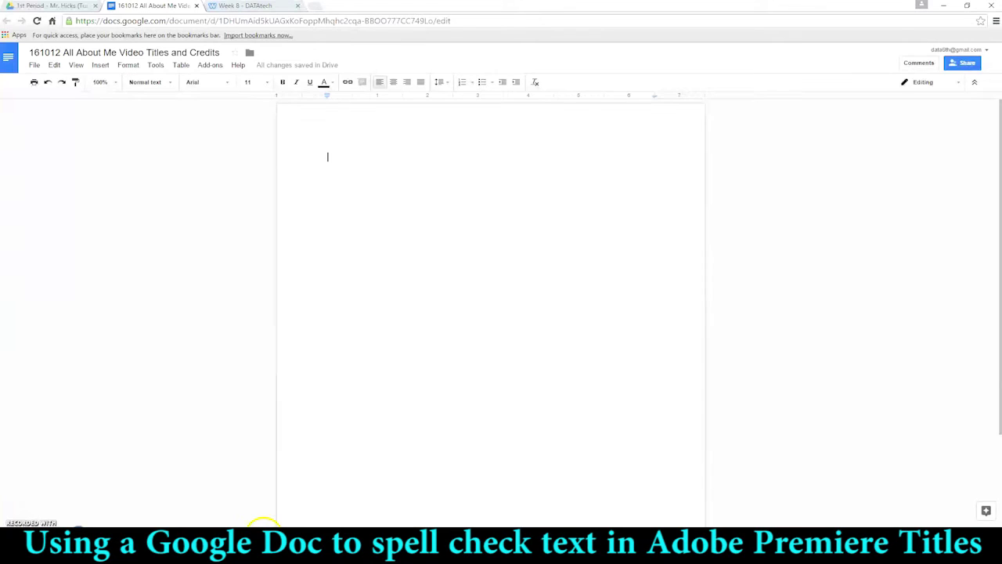
text(Skyrim is HUGE!)
key(Return)
key(Return)
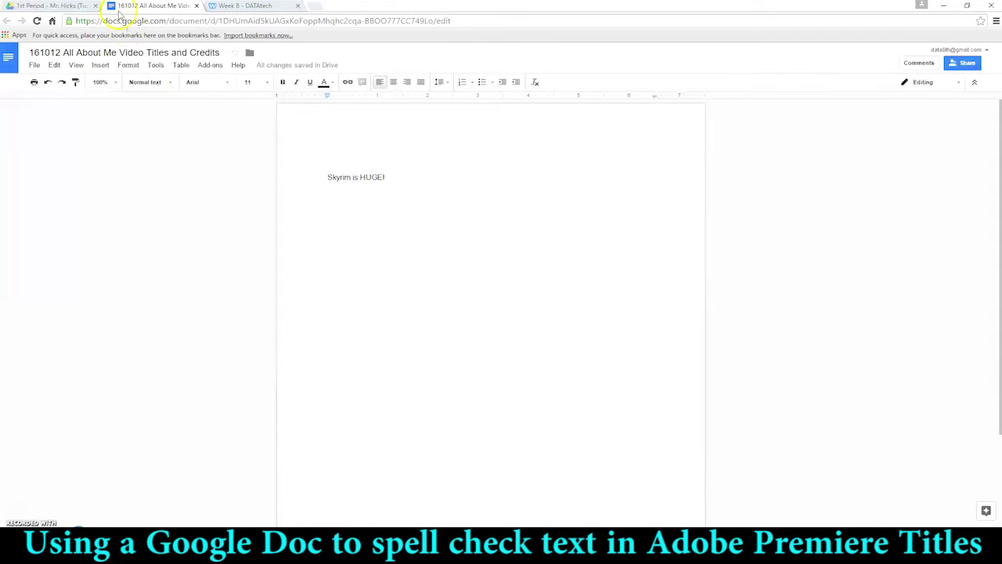
Add the heading "All About Me Video Titles and Credits" above the Skyrim line, reusing the document name and appending the student's full name.
drag(64, 53, 249, 51)
key(ctrl+c)
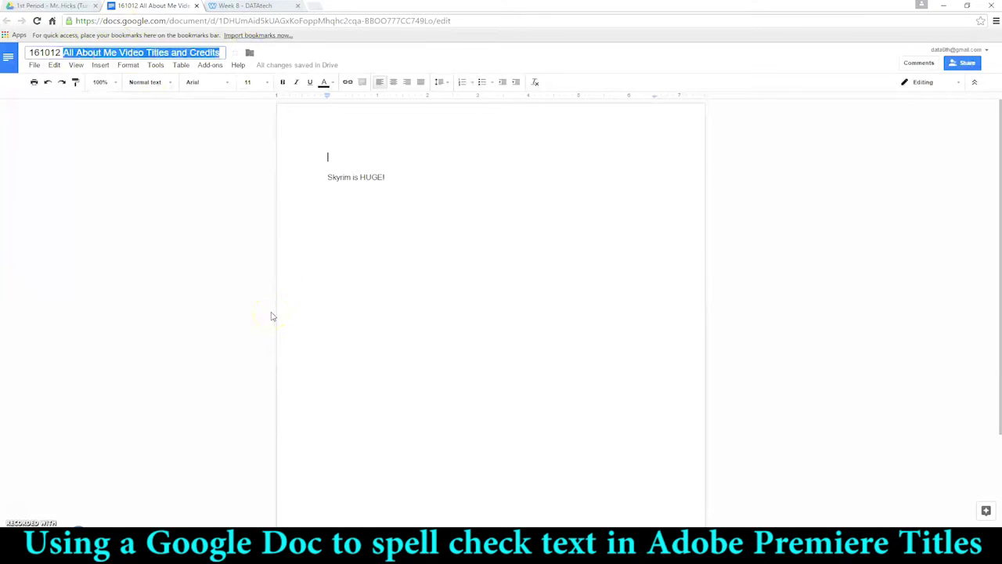
click(335, 156)
click(352, 183)
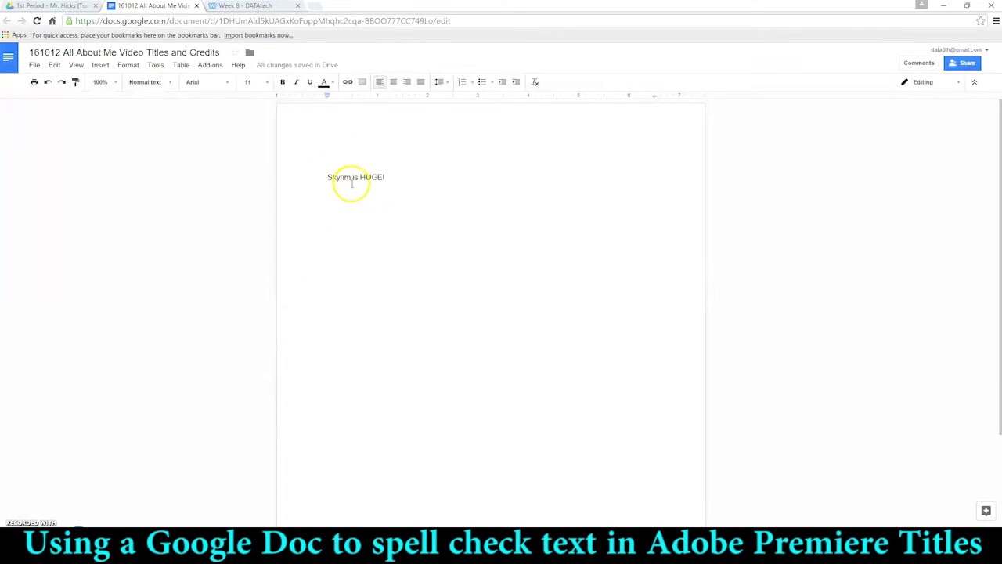
key(ctrl+v)
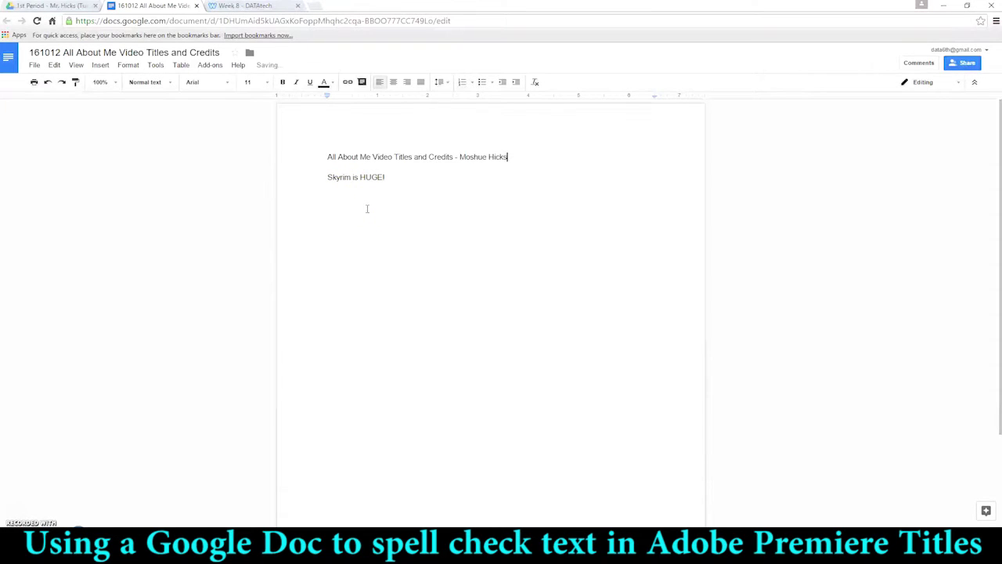
Center the heading line, make it bold and give it a larger font size.
drag(325, 156, 519, 157)
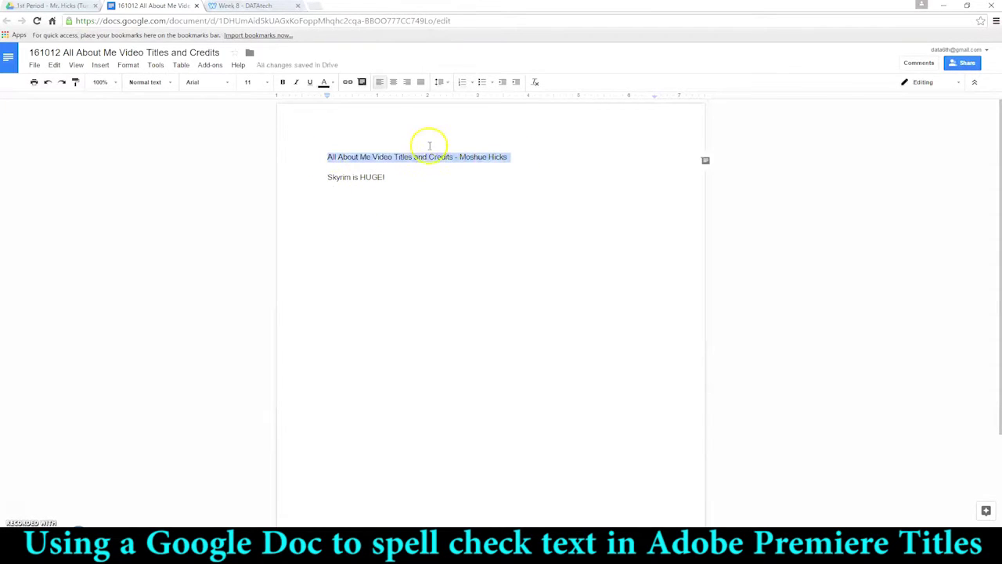
click(393, 83)
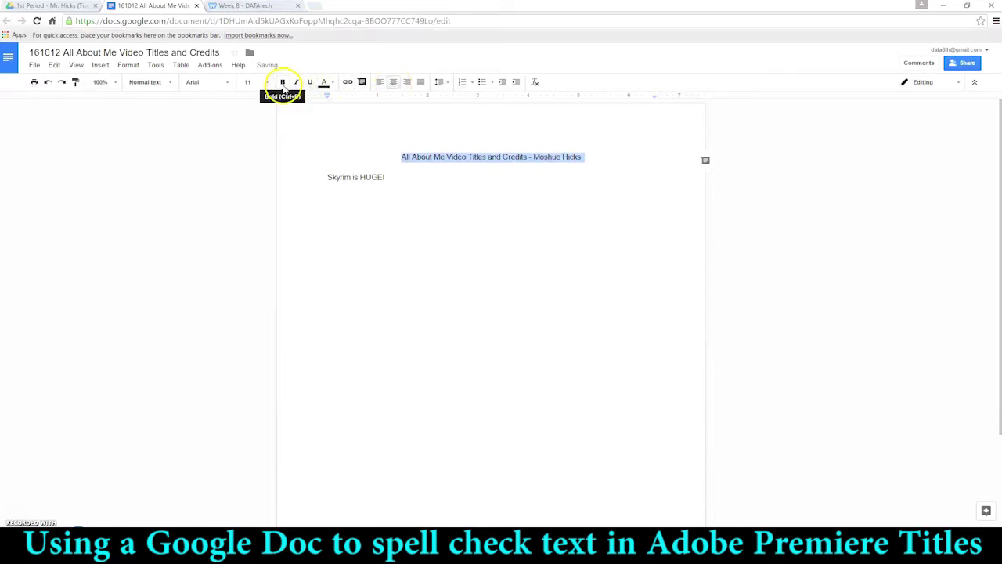
click(282, 84)
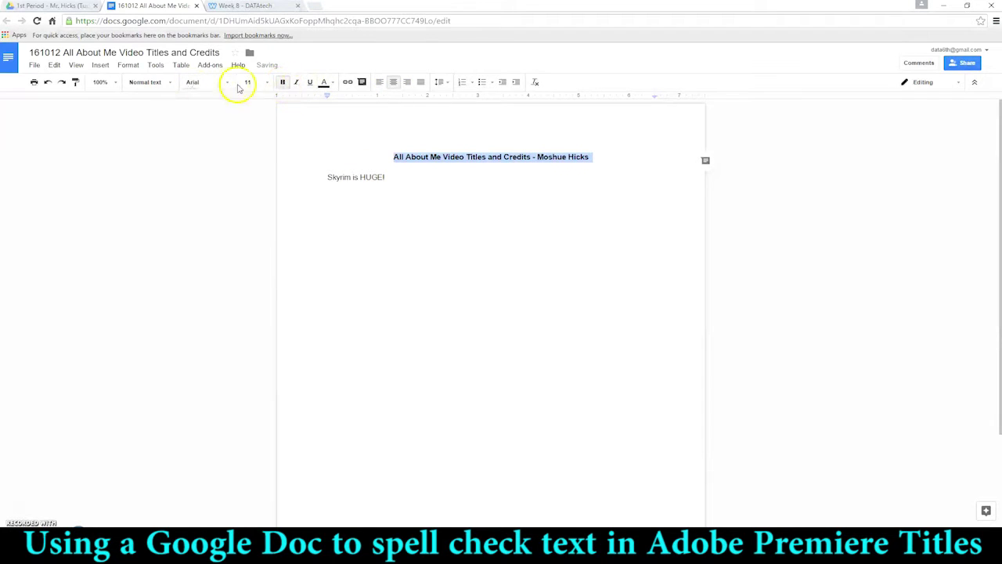
click(266, 82)
click(253, 182)
click(443, 226)
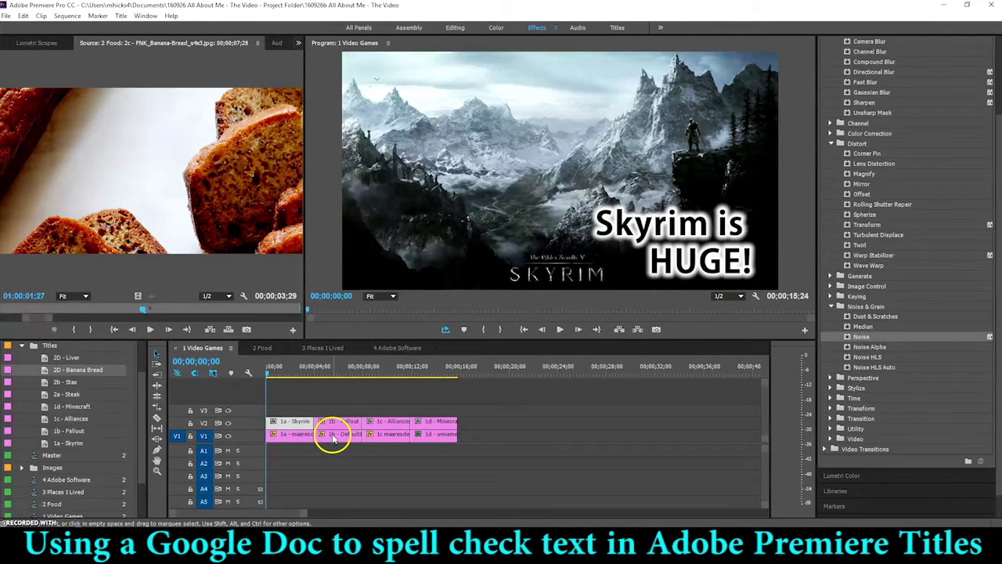
Copy "Fallout has always been fun" from the 1b - Fallout title in Premiere Pro into the Google Doc below the Skyrim line.
double_click(337, 421)
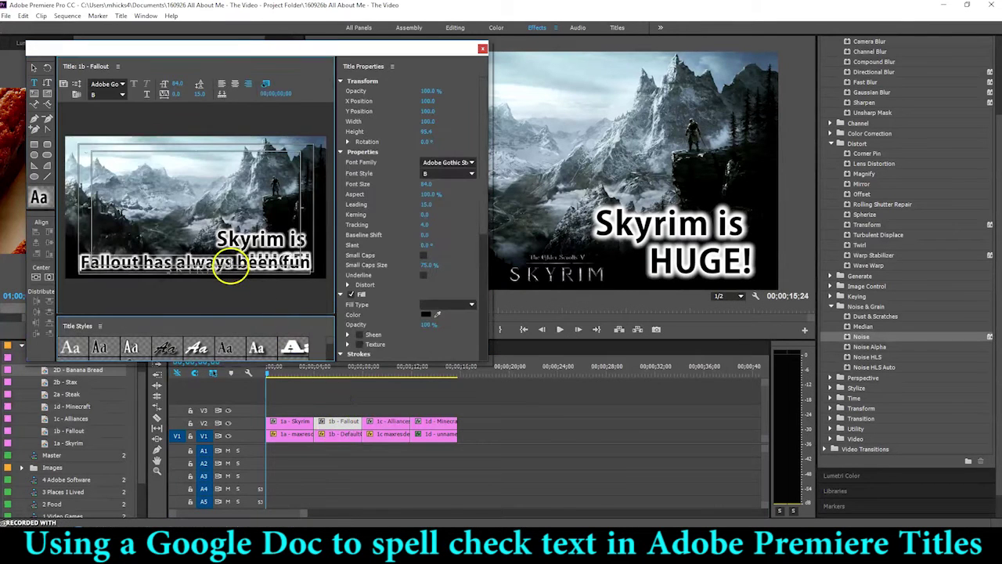
key(ctrl+a)
key(ctrl+c)
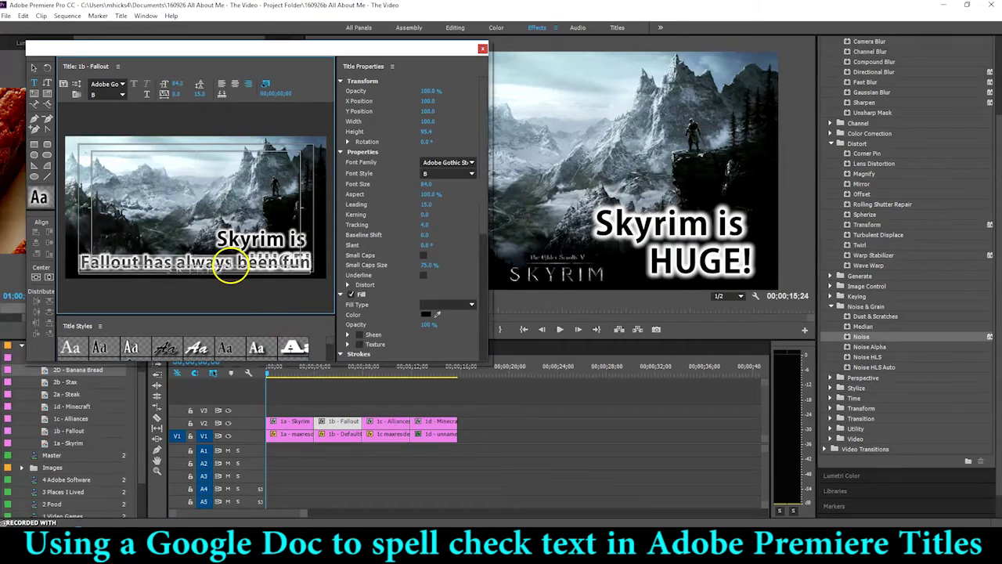
click(483, 49)
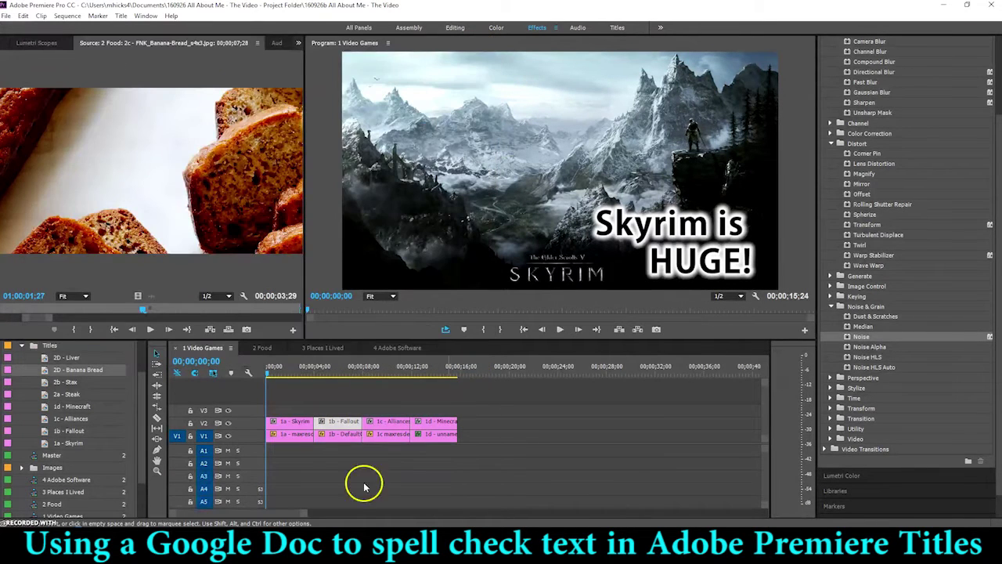
click(263, 542)
key(ctrl+v)
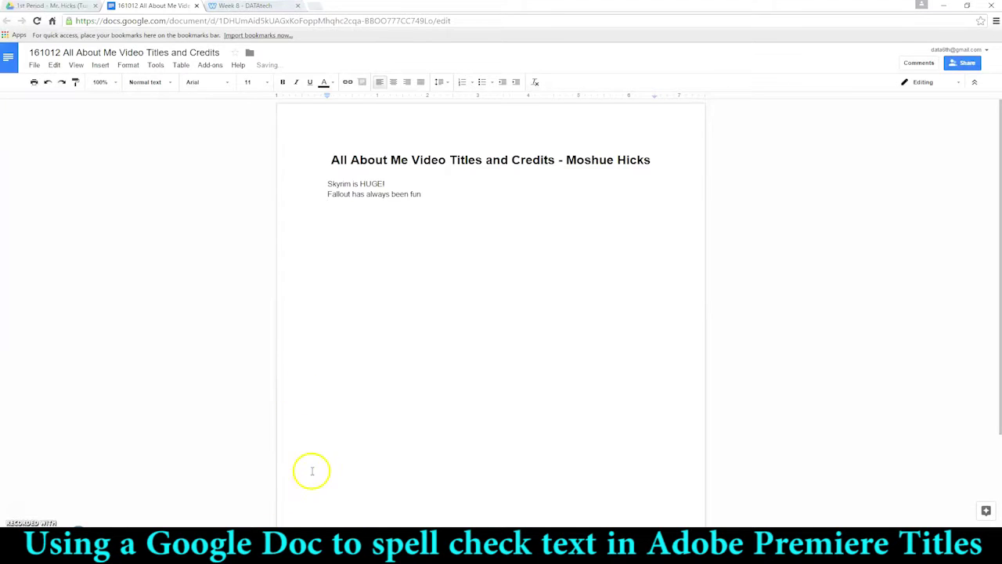
Transfer "My Mobile Game" from the 1c - Alliances title in Premiere Pro into the Google Doc below the Fallout line.
click(243, 540)
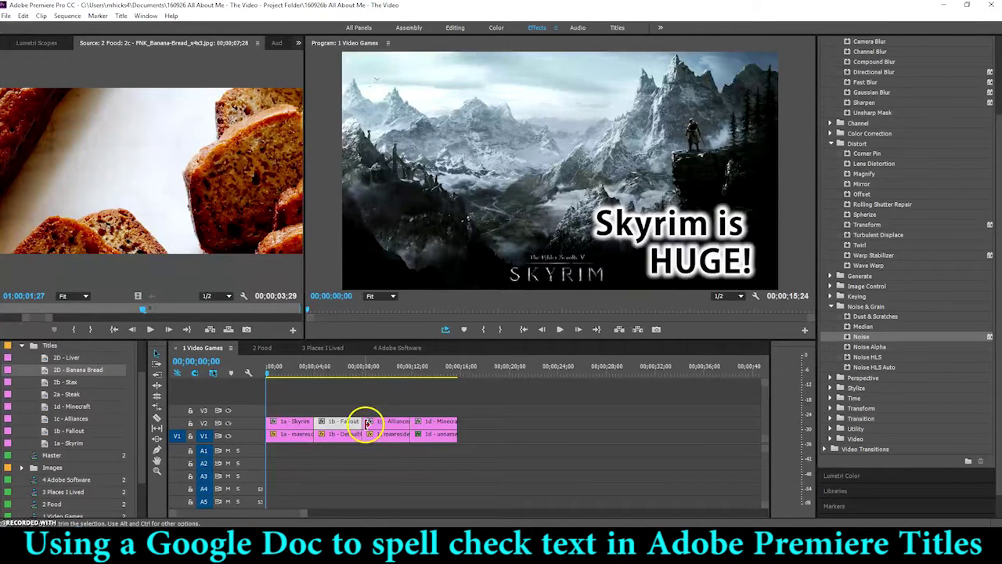
click(389, 373)
double_click(387, 423)
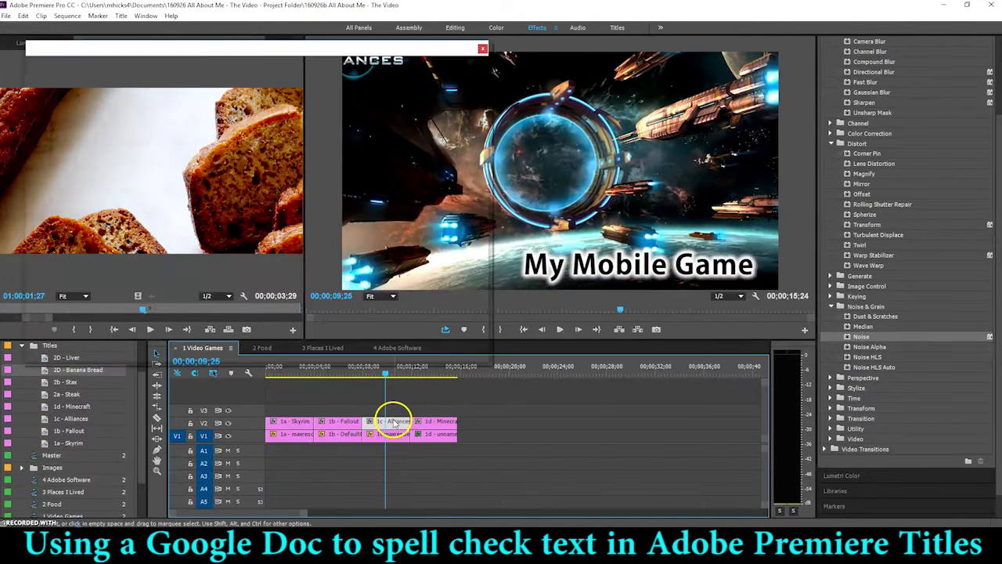
click(204, 274)
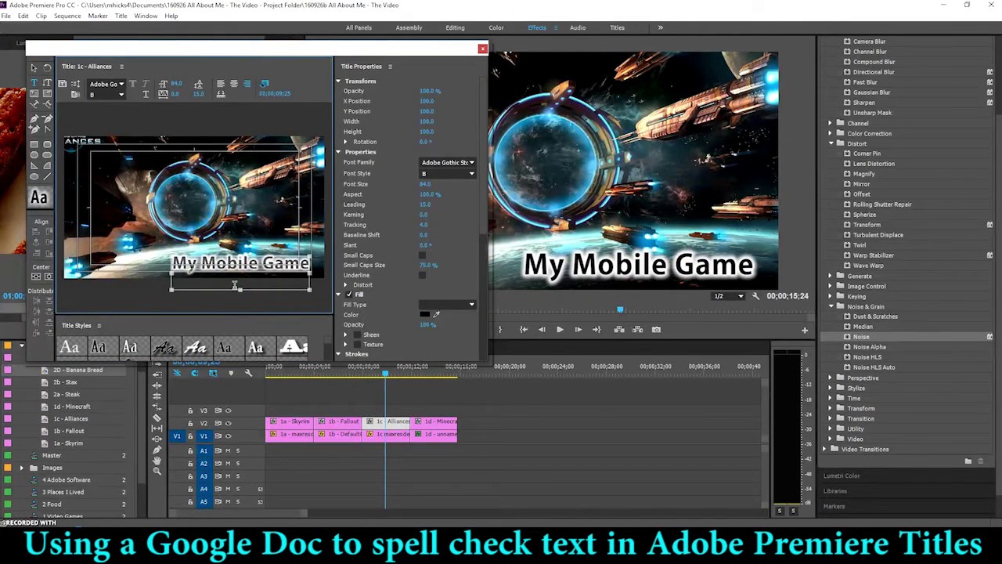
click(262, 524)
text(My Mobile Game)
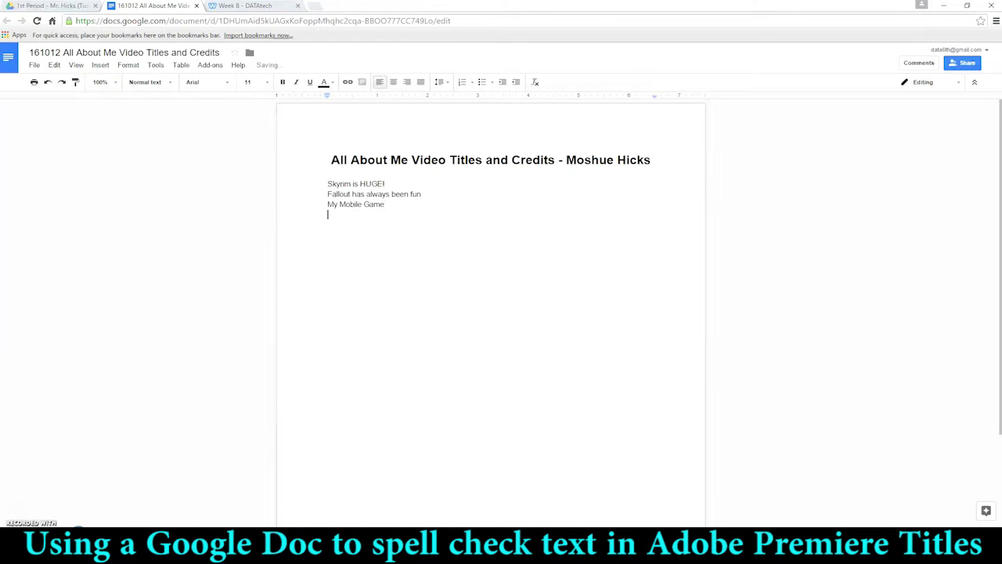
Copy "Too pixelated!" from the 1d - Minecraft title in Premiere Pro into the Google Doc below the mobile game line.
click(247, 526)
double_click(432, 421)
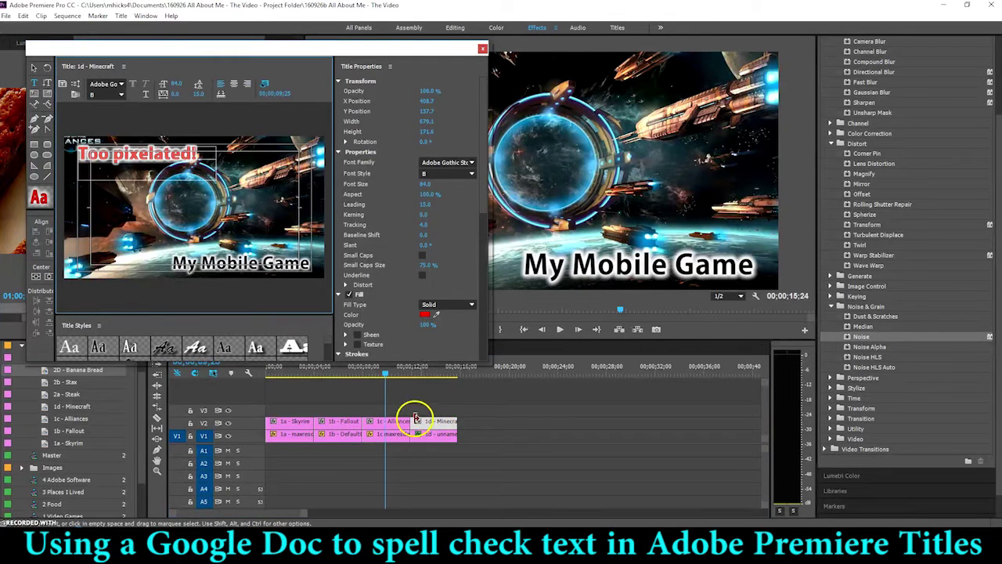
click(118, 154)
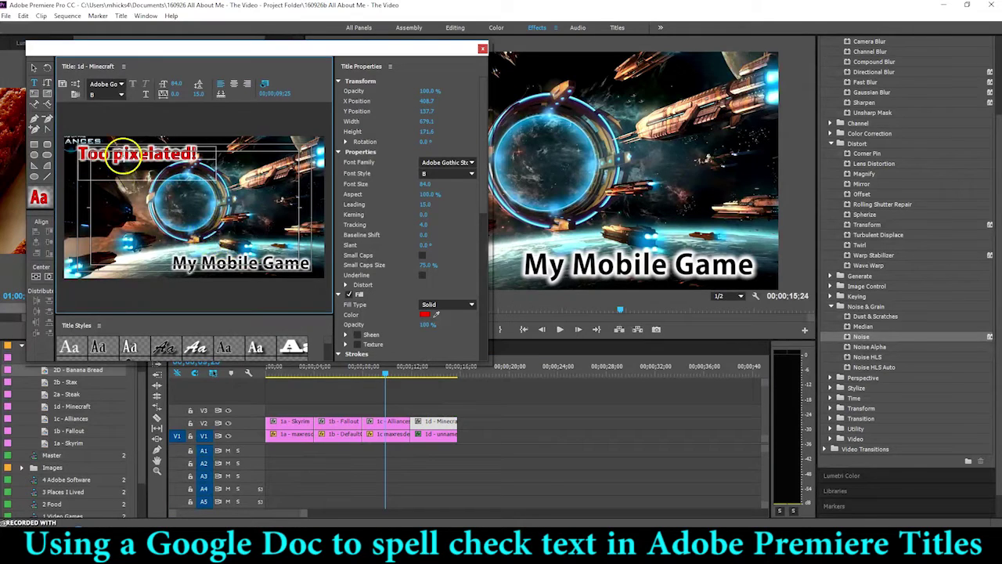
click(166, 214)
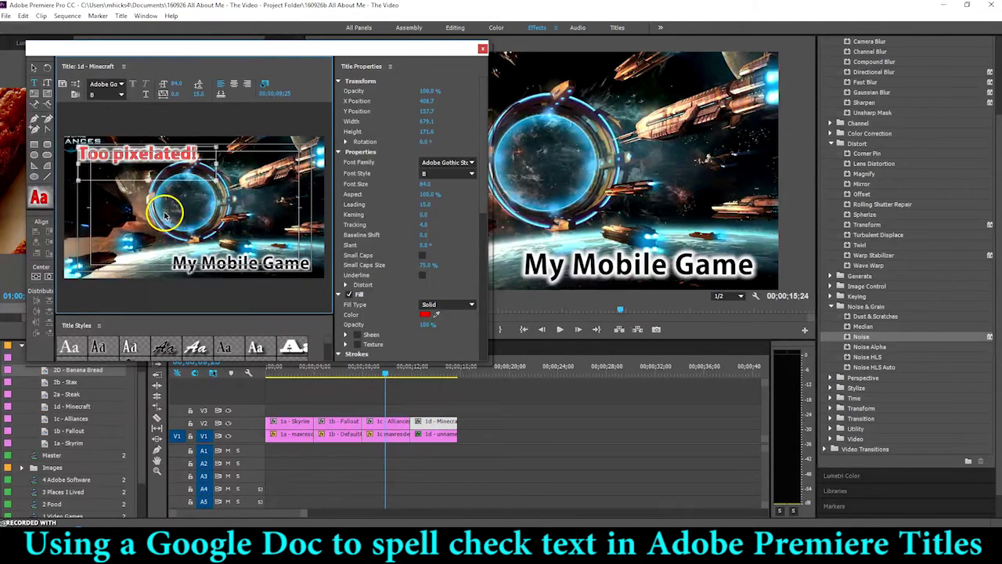
click(482, 48)
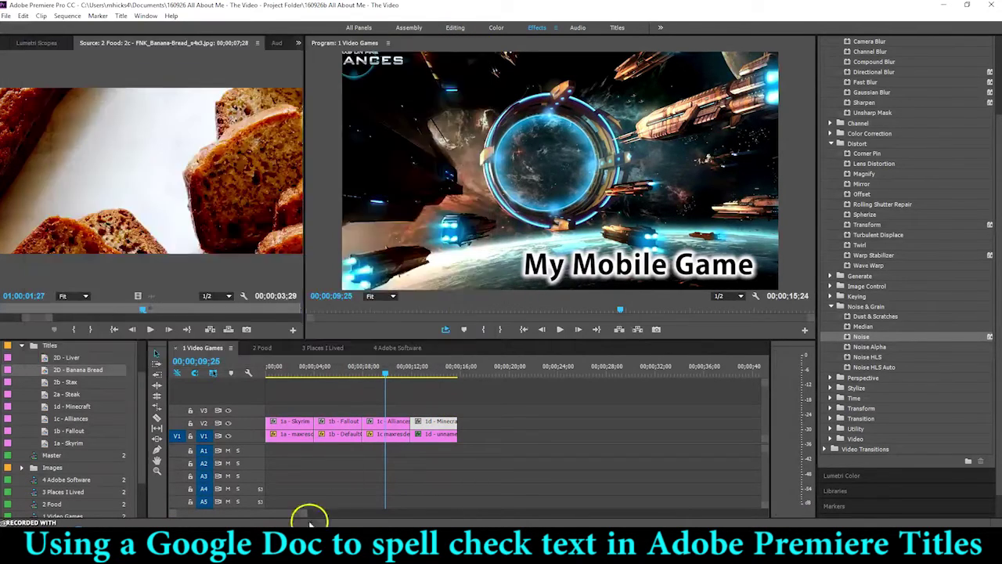
click(273, 536)
key(Return)
text(Too pixelated!)
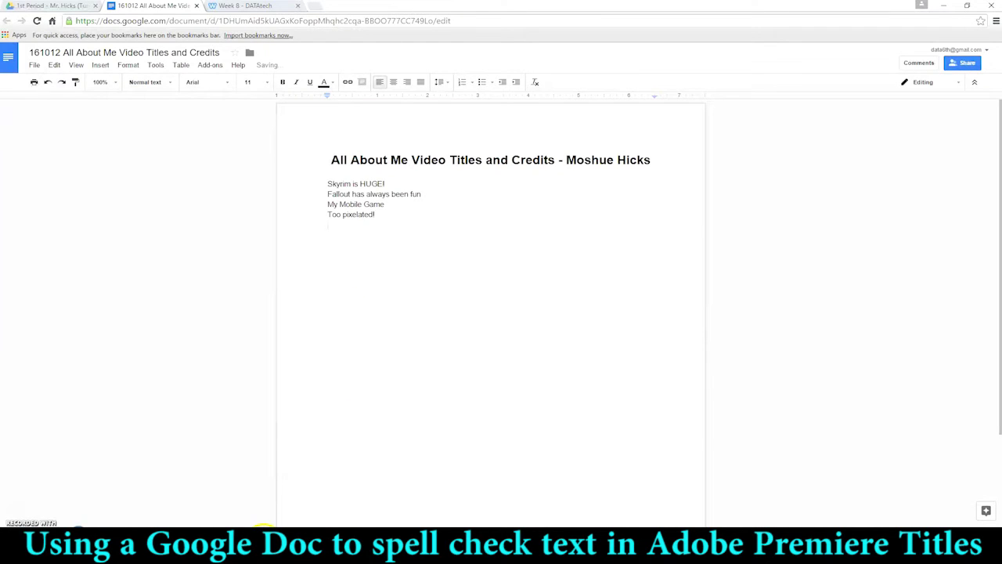
Copy "What a combo!" from the 2a - Steak title in Premiere Pro's 2 Food sequence into the Google Doc as a new line.
click(264, 536)
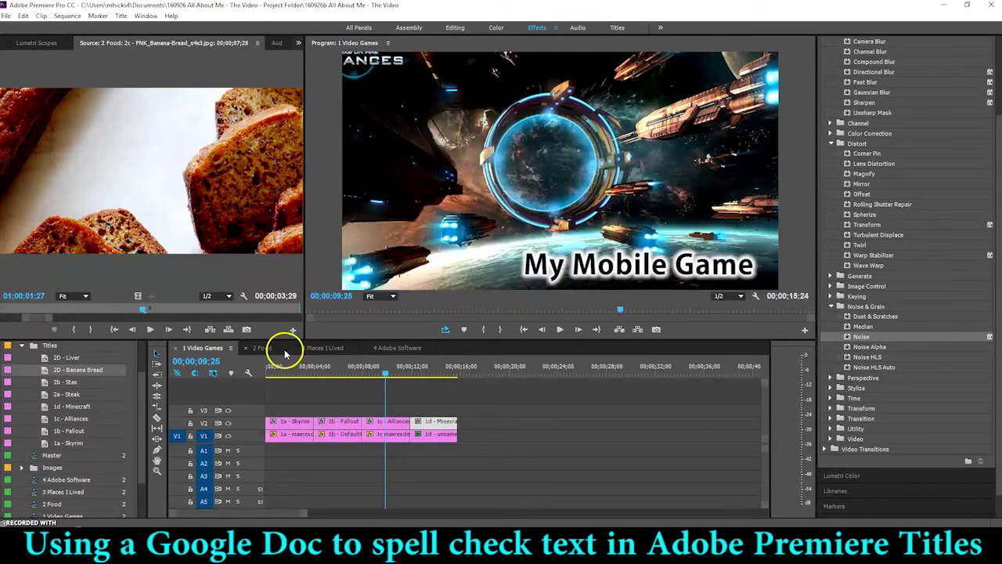
click(263, 347)
click(306, 373)
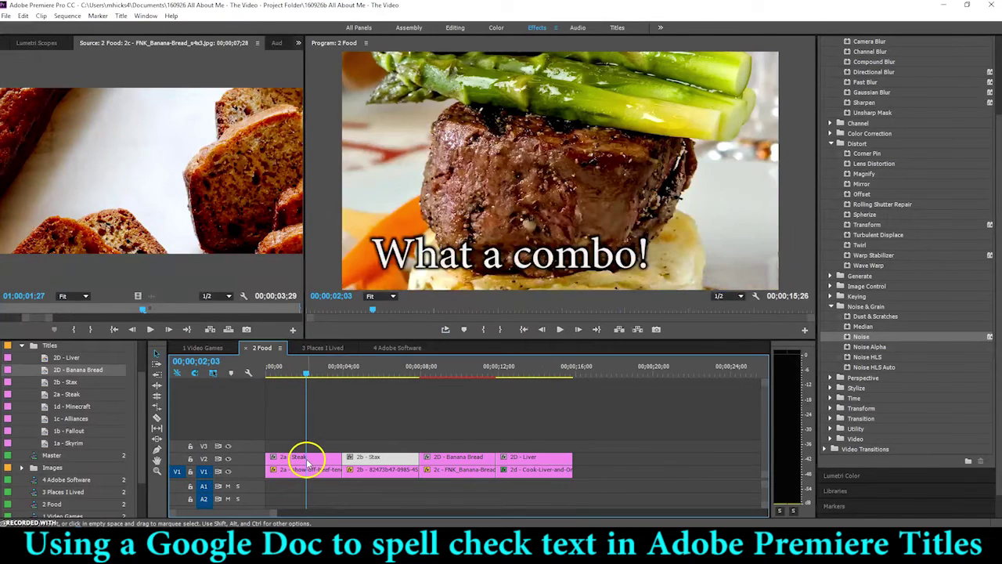
double_click(307, 460)
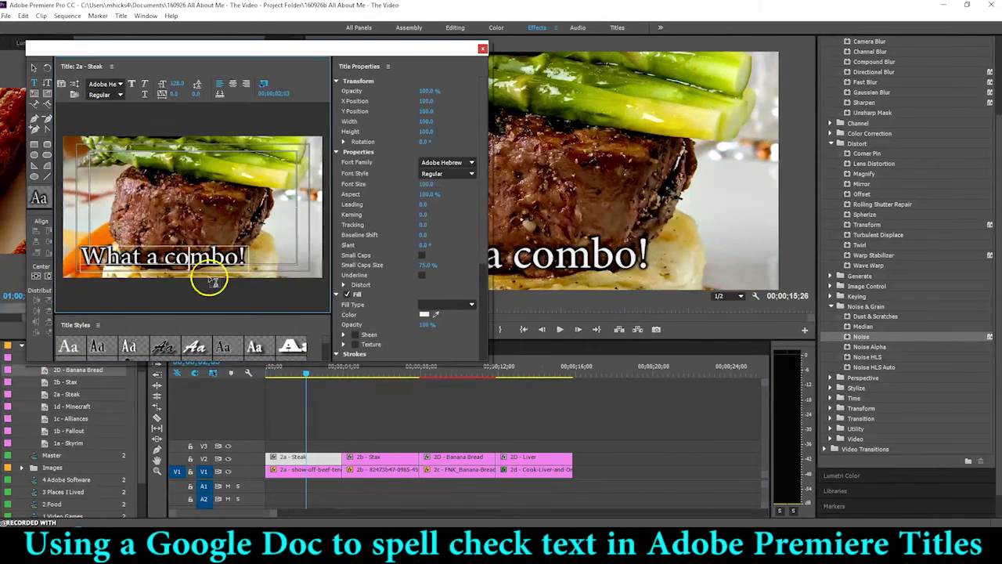
click(207, 271)
click(264, 527)
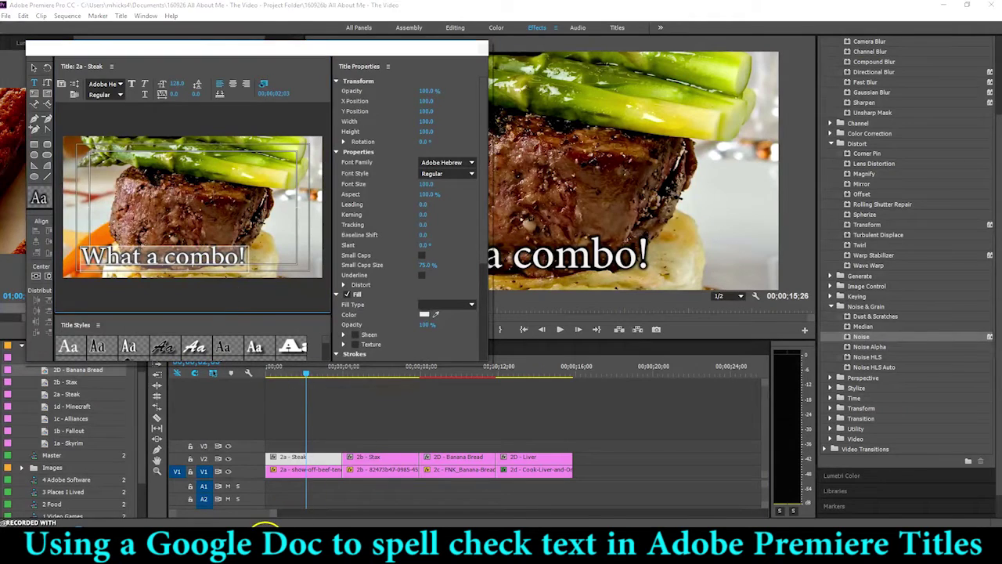
text(What a combo!)
key(Return)
Copy "Mankind's Great Invention" from the 2b - Stax title in Premiere Pro into the Google Doc below the combo line.
key(alt+Tab)
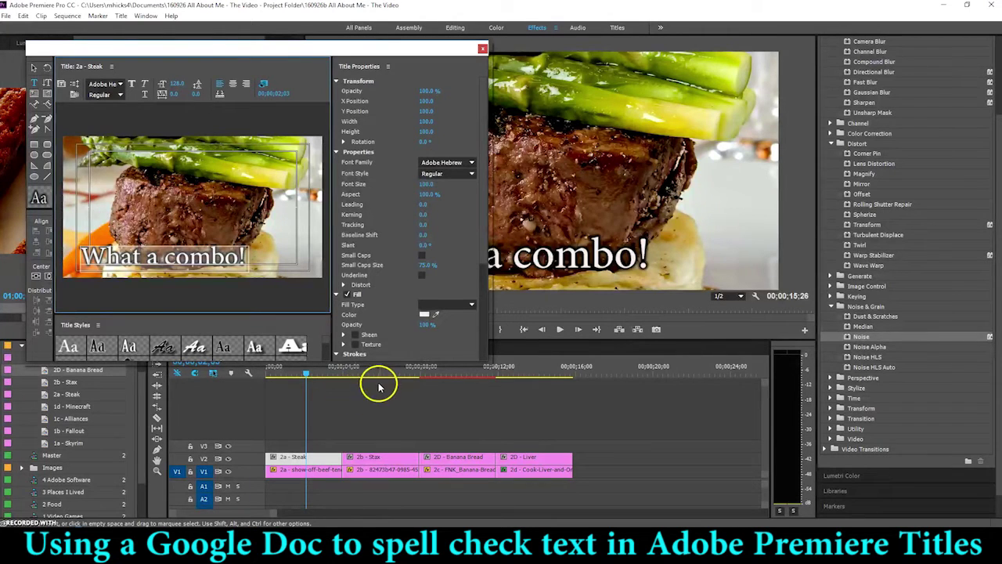
click(380, 381)
double_click(382, 461)
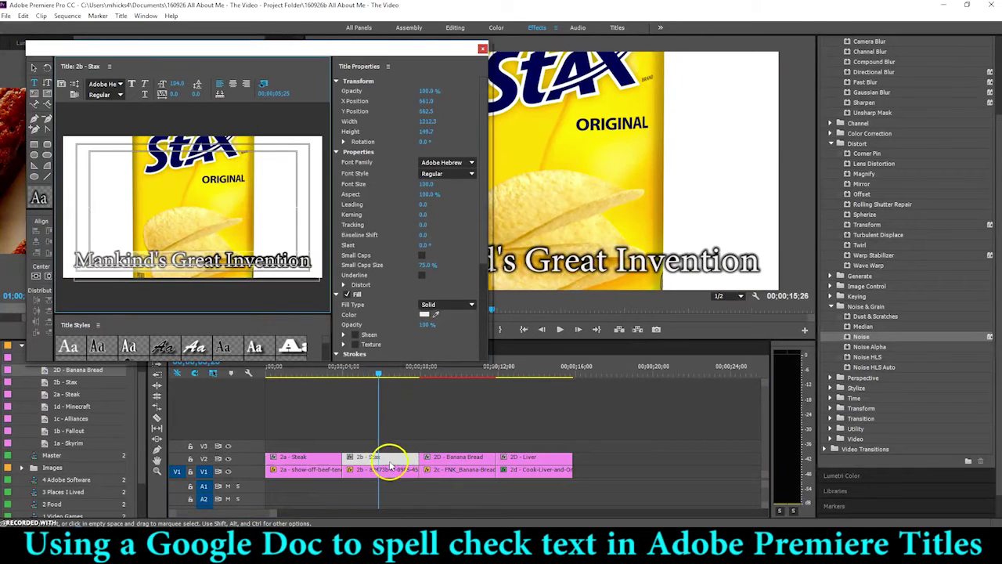
click(264, 290)
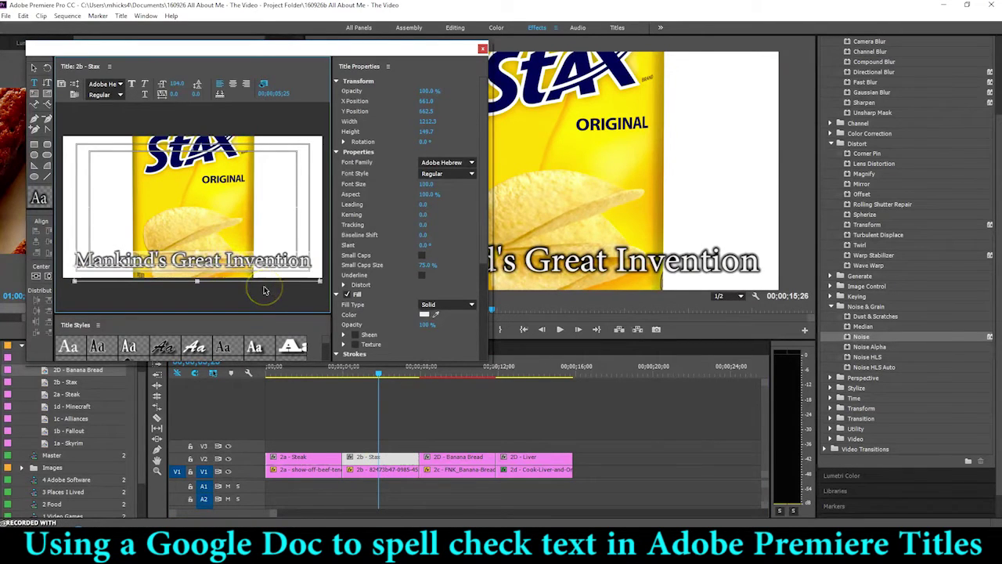
click(266, 530)
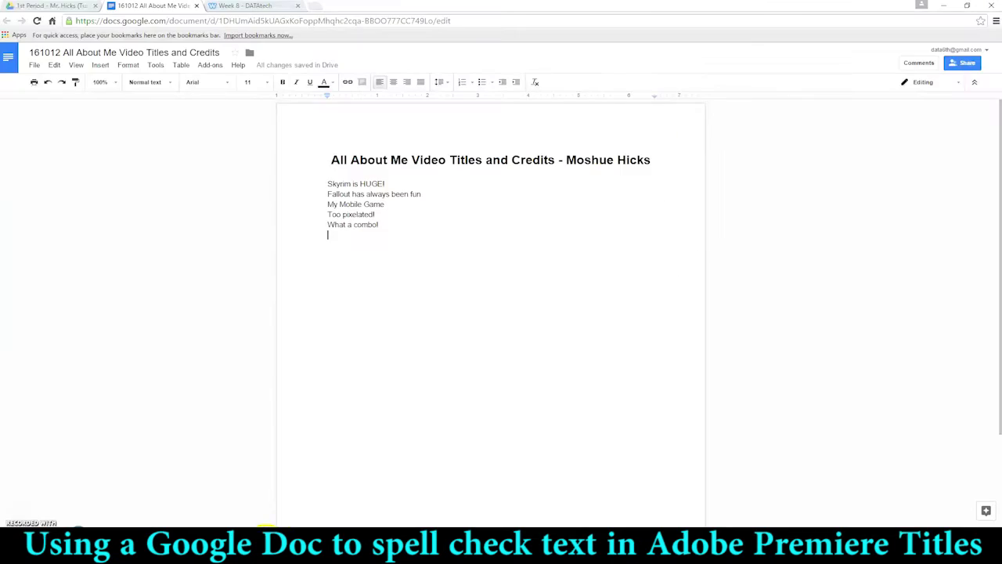
key(Return)
text(Mankind's Great Invention)
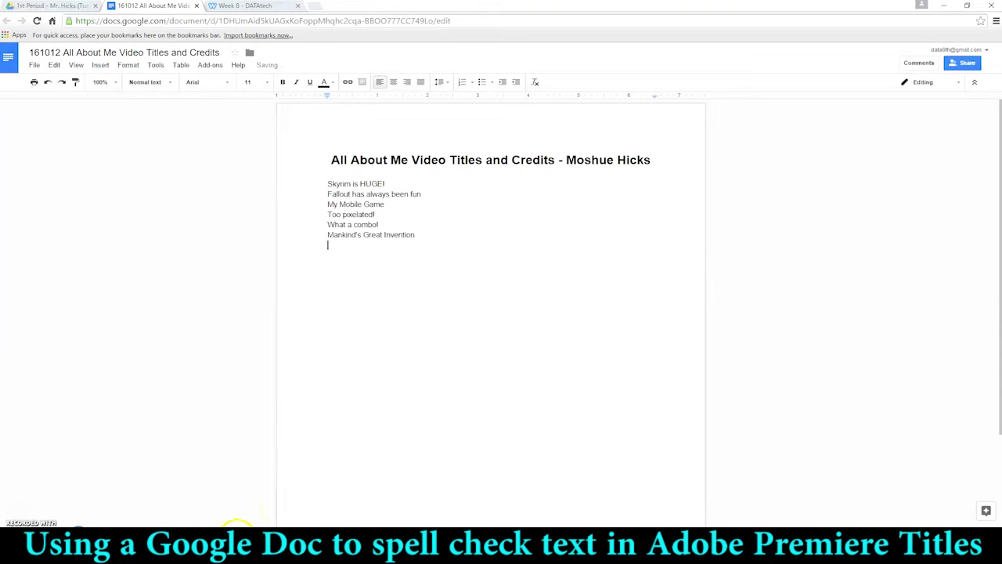
Transfer "My wife makes the best!!" from the 2D - Banana Bread title in Premiere Pro into the Google Doc as a new line.
click(247, 530)
double_click(445, 456)
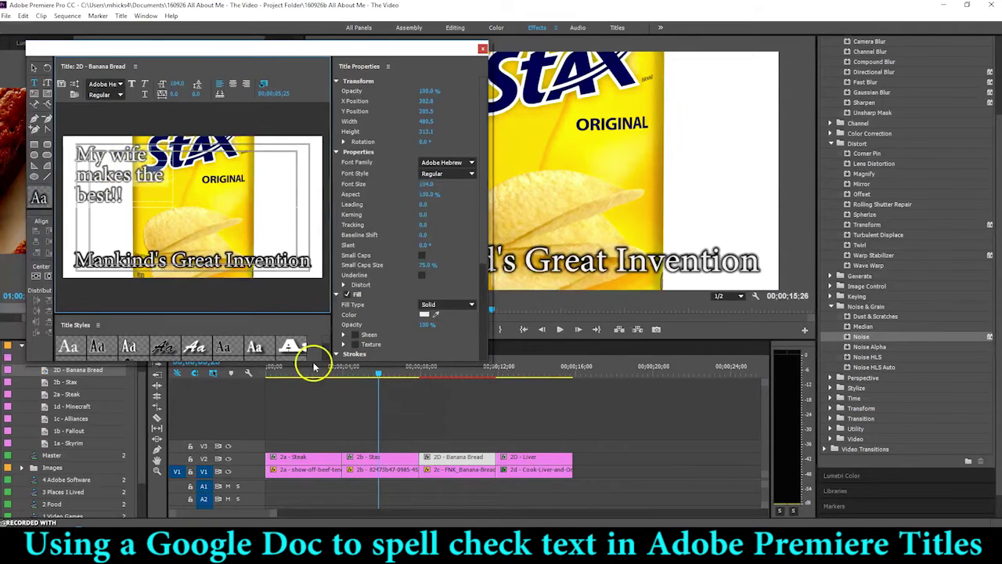
click(266, 531)
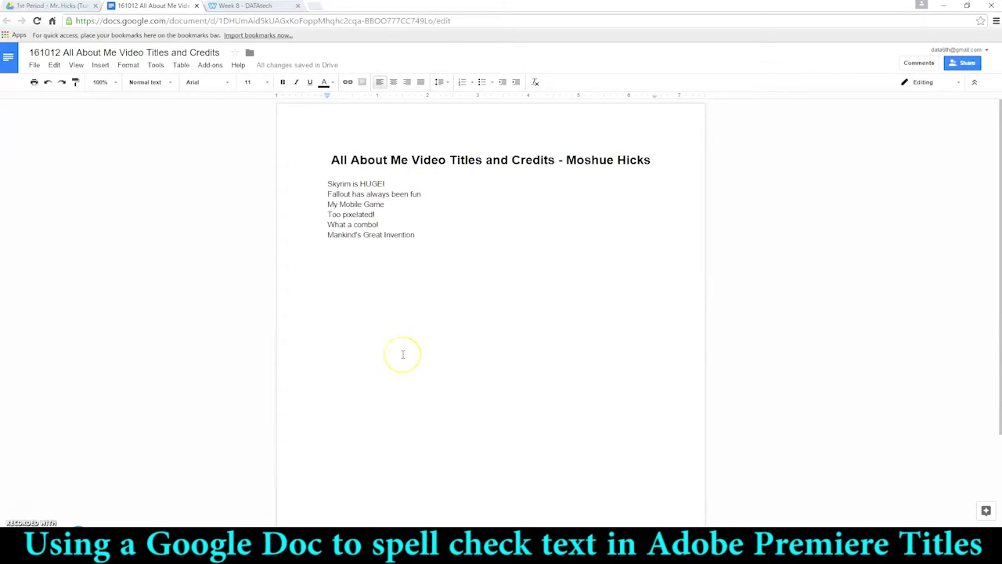
text(My wife makes the best!!)
Copy "Liver? No way, No HOW!" from the 2D - Liver title in Premiere Pro into the Google Doc as the last line.
click(262, 538)
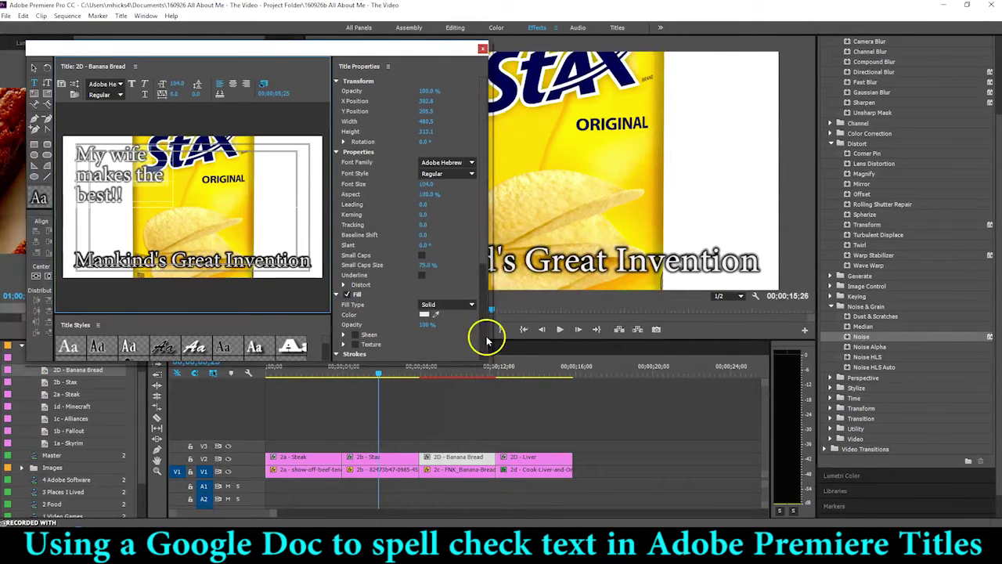
click(483, 48)
click(530, 365)
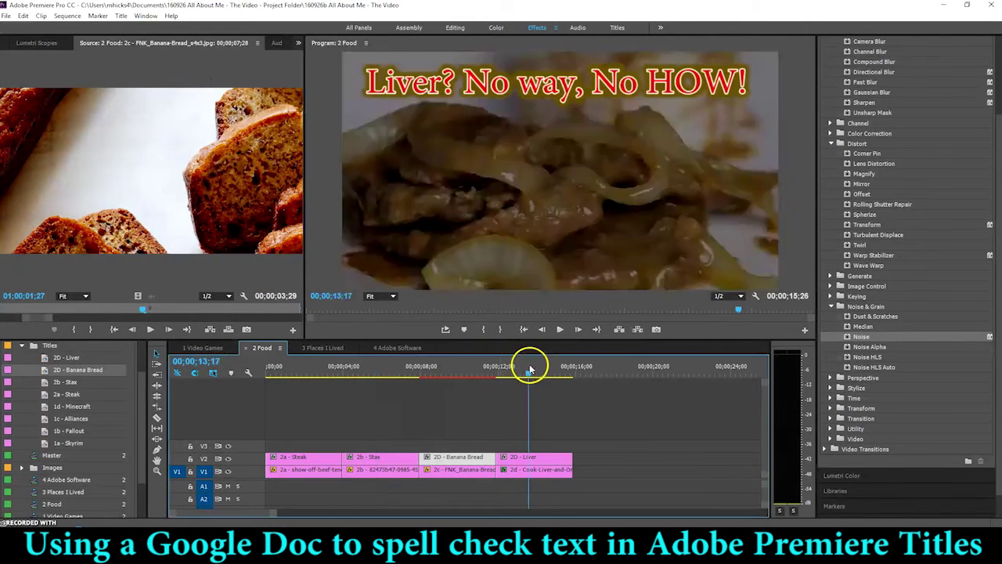
double_click(546, 458)
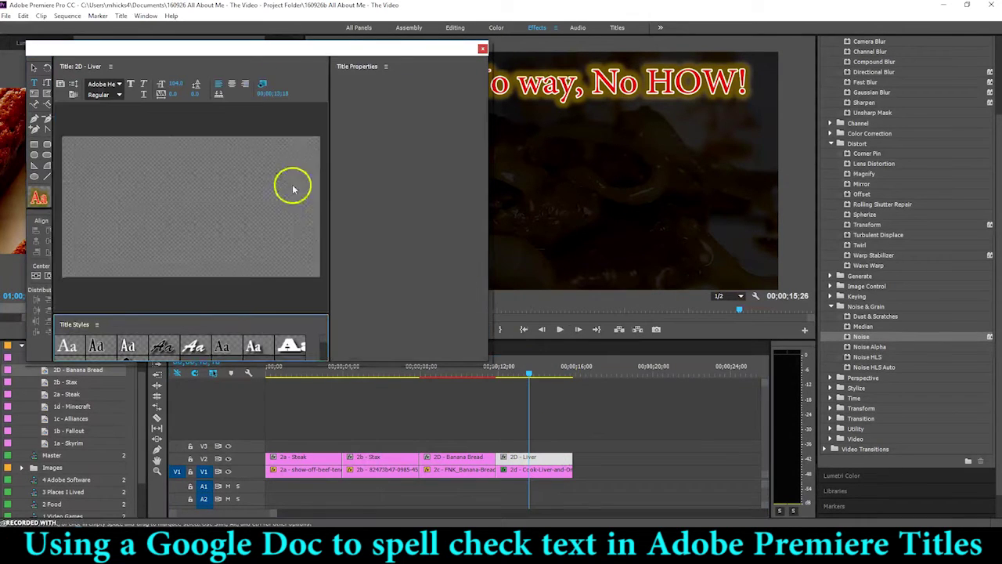
triple_click(232, 172)
key(ctrl+c)
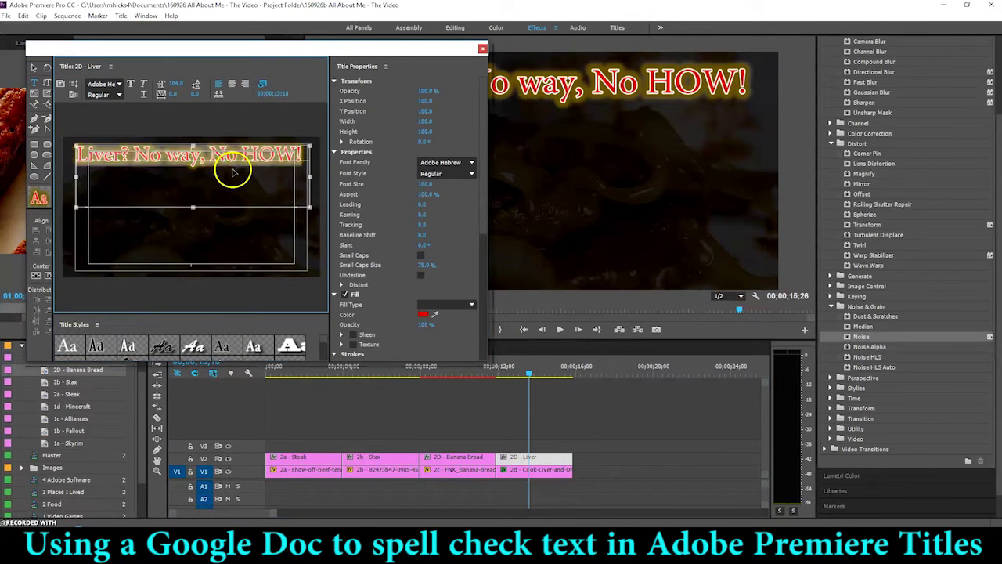
click(276, 544)
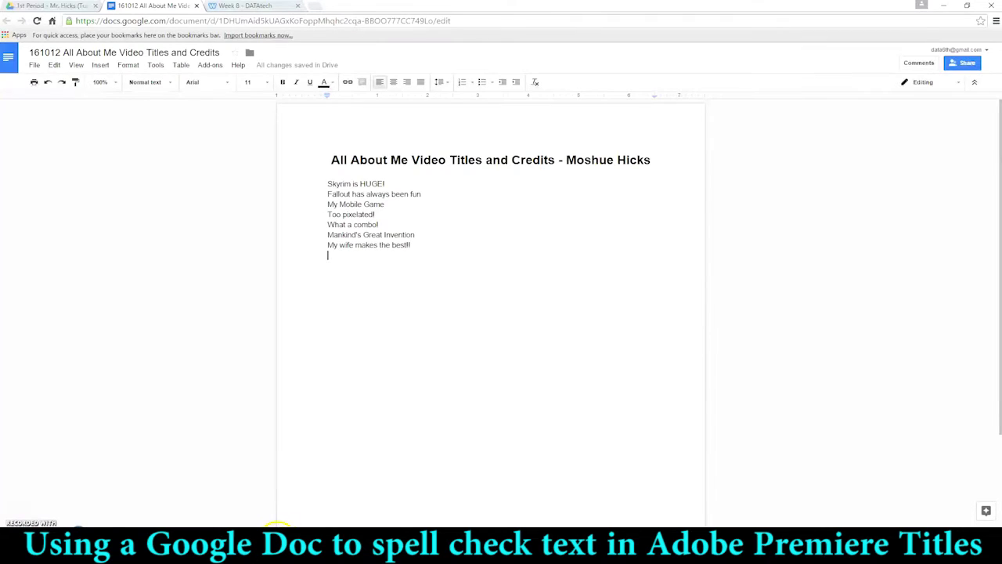
key(ctrl+v)
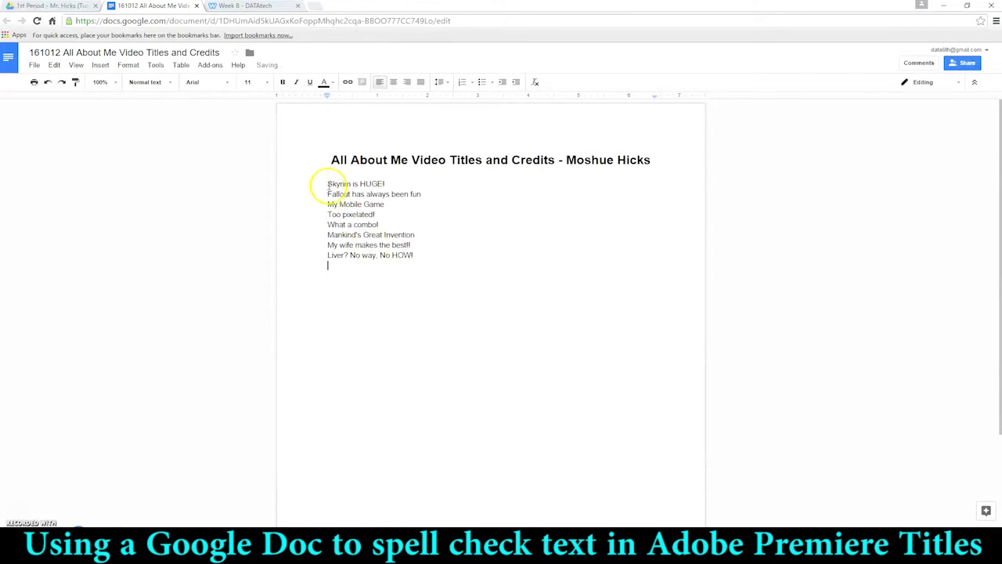
Turn all the title lines below the heading into a numbered list and end the list after the Liver line.
drag(328, 184, 431, 273)
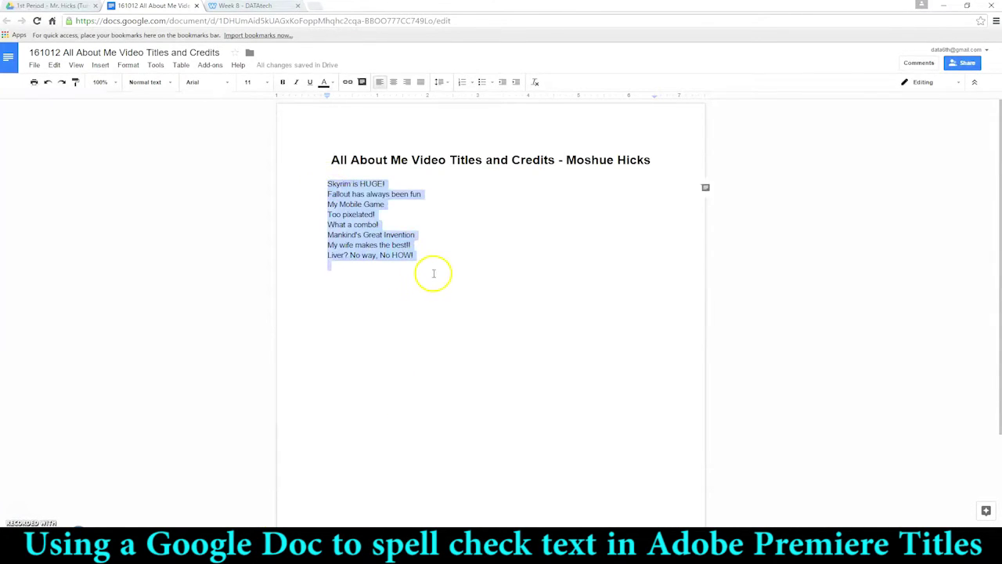
click(463, 85)
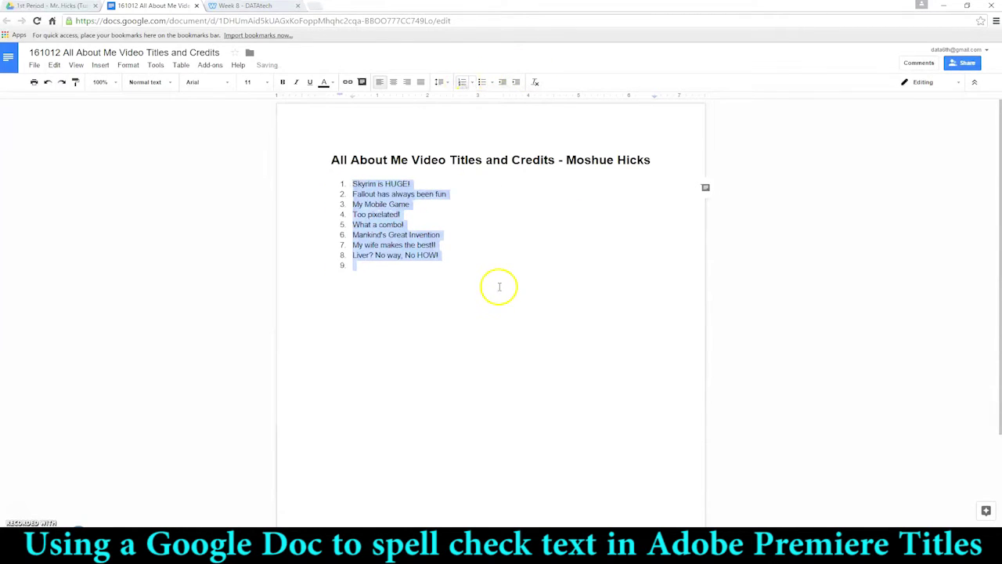
click(540, 366)
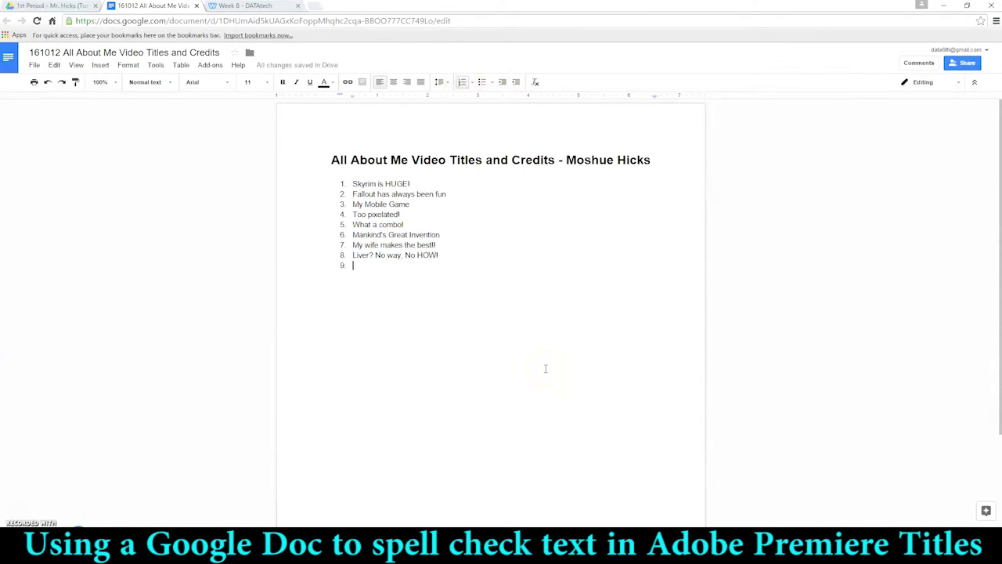
key(Return)
Misspell "makes" as "makkes" in list item 7 and correct it with the suggested spelling "makes".
click(392, 245)
text(k)
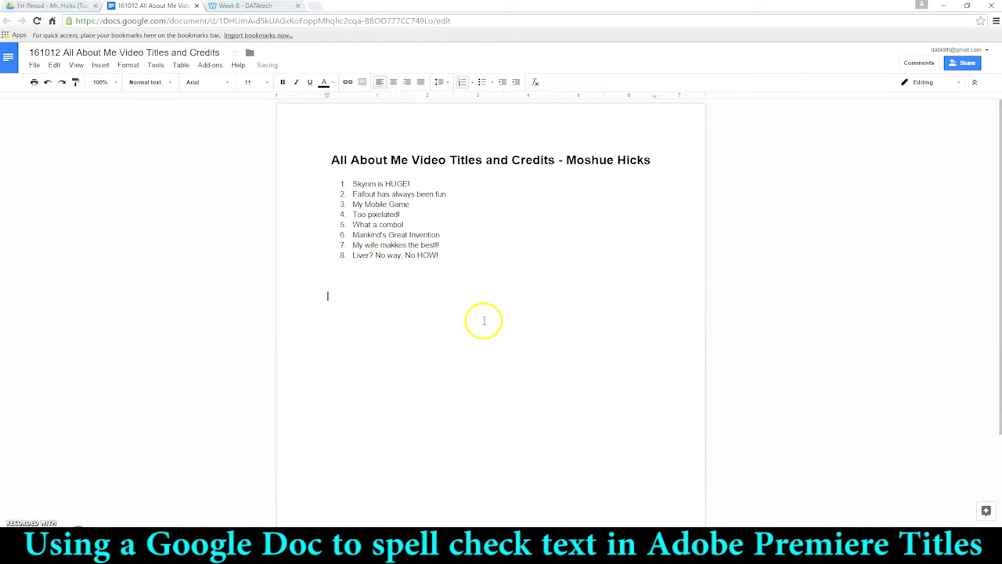
right_click(392, 245)
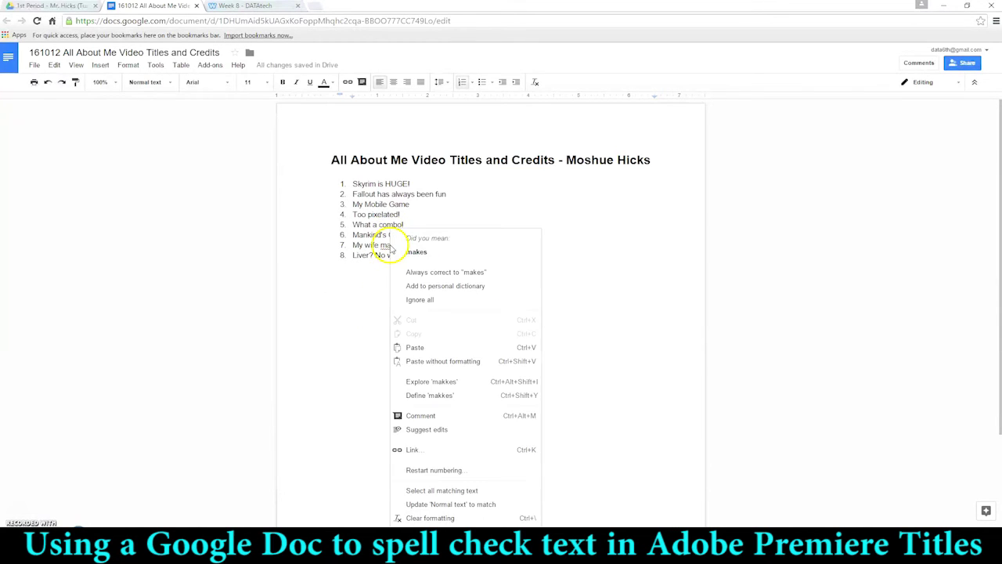
click(414, 251)
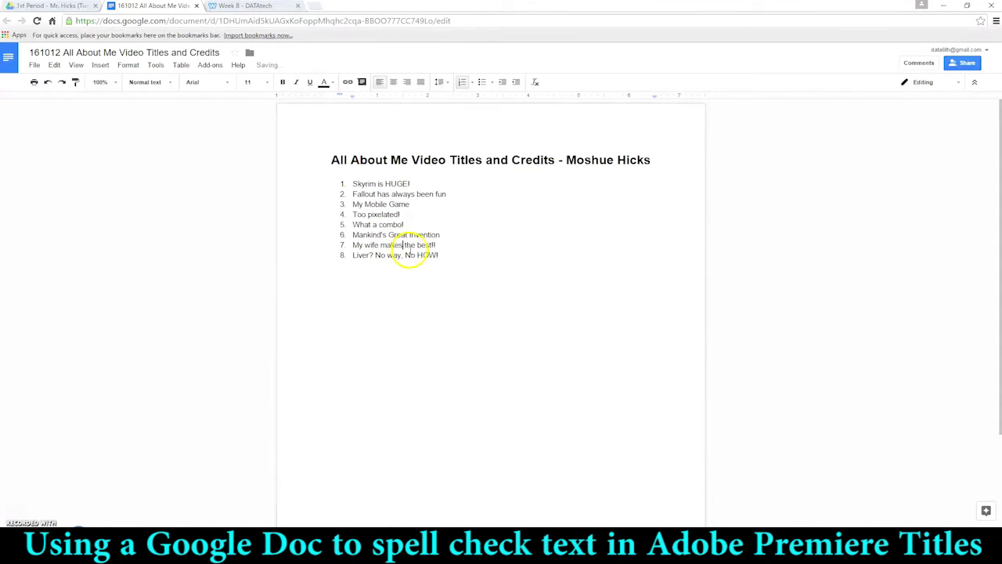
Copy the corrected list item 7 and replace the text of the 2D - Banana Bread title in Premiere Pro with it.
drag(439, 244, 357, 245)
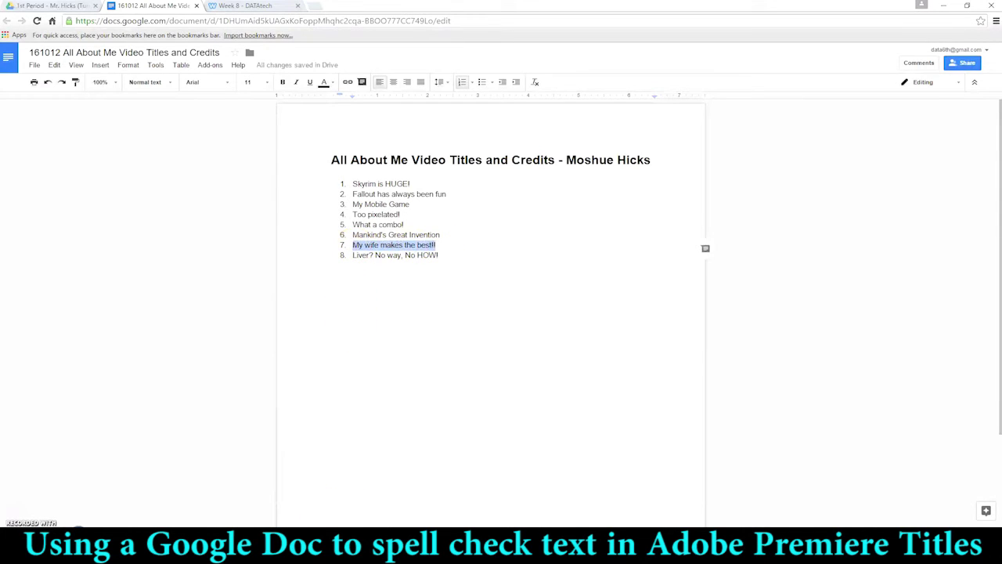
click(246, 540)
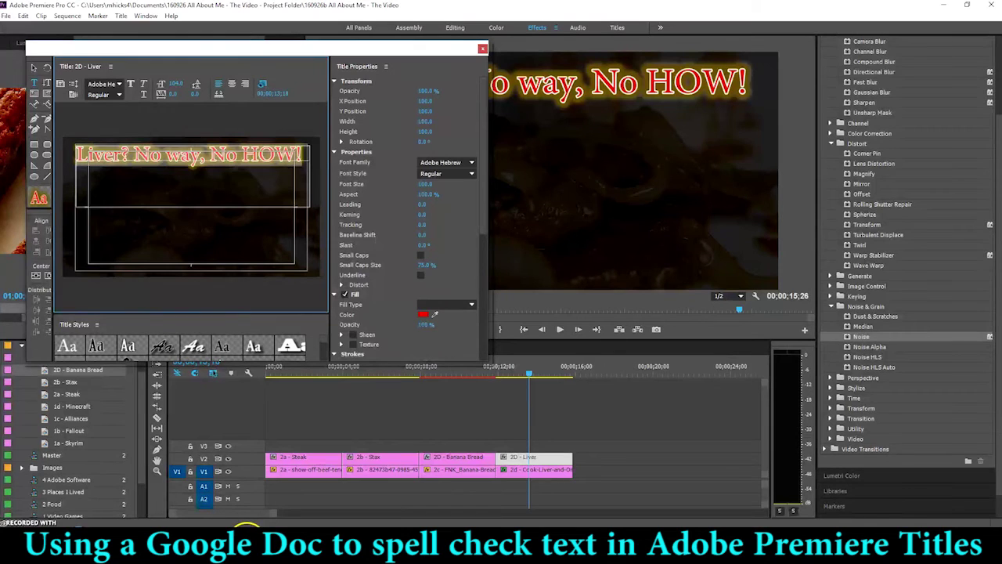
click(453, 368)
click(482, 49)
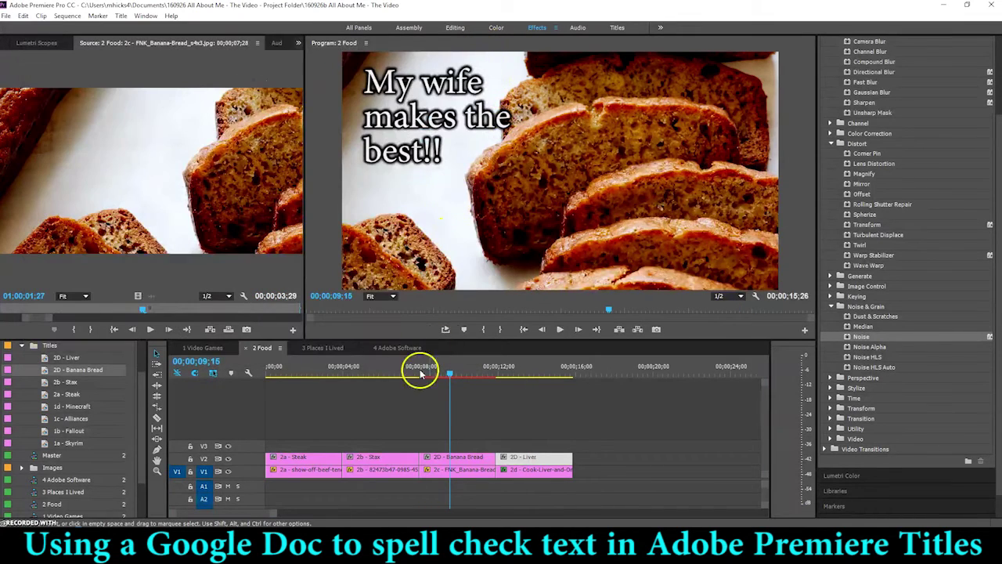
double_click(453, 460)
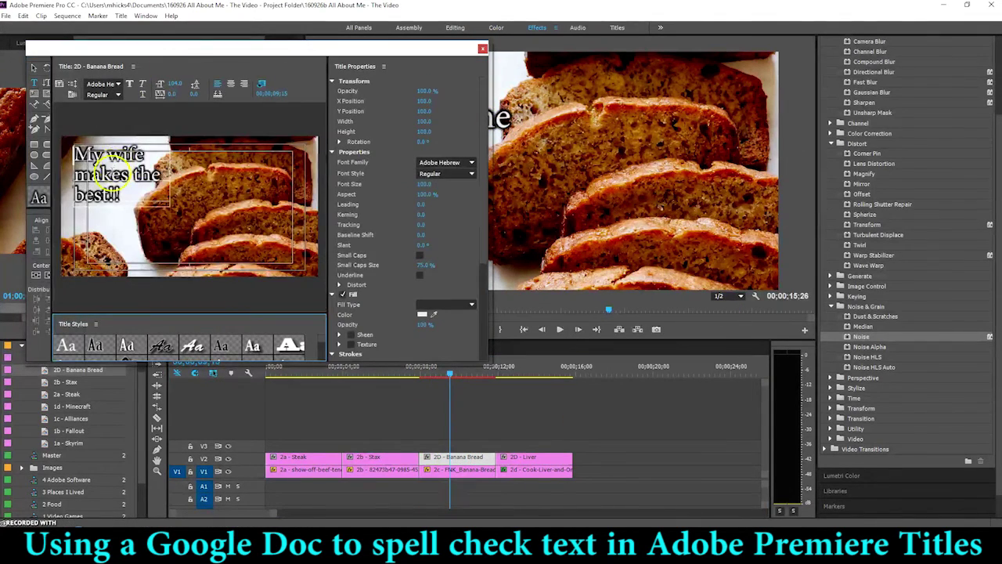
click(220, 249)
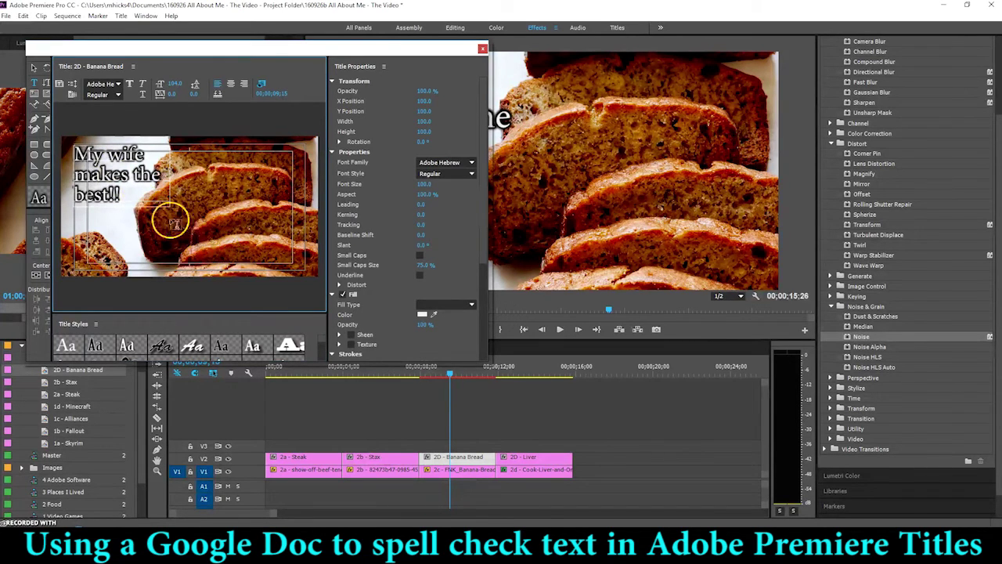
click(483, 49)
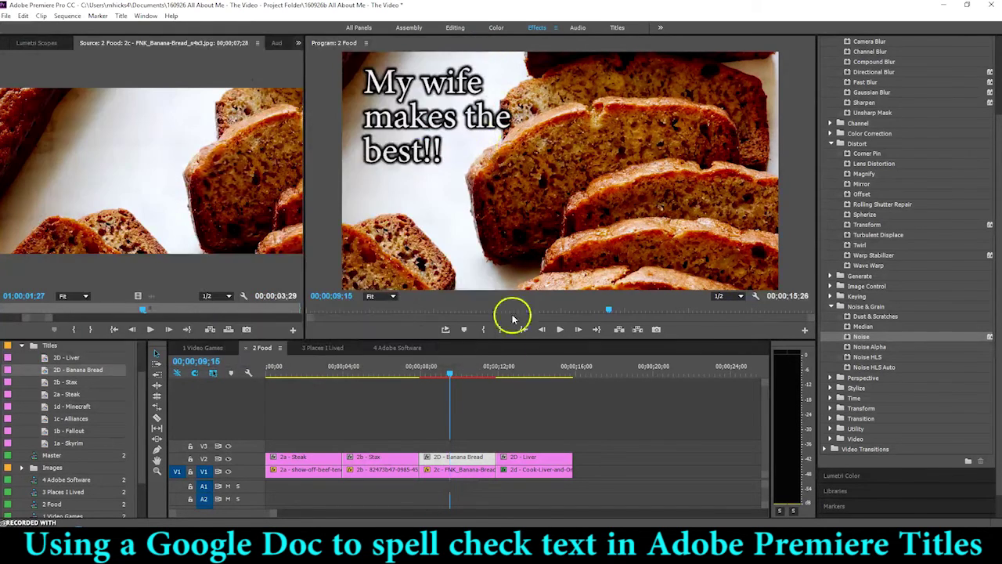
click(387, 371)
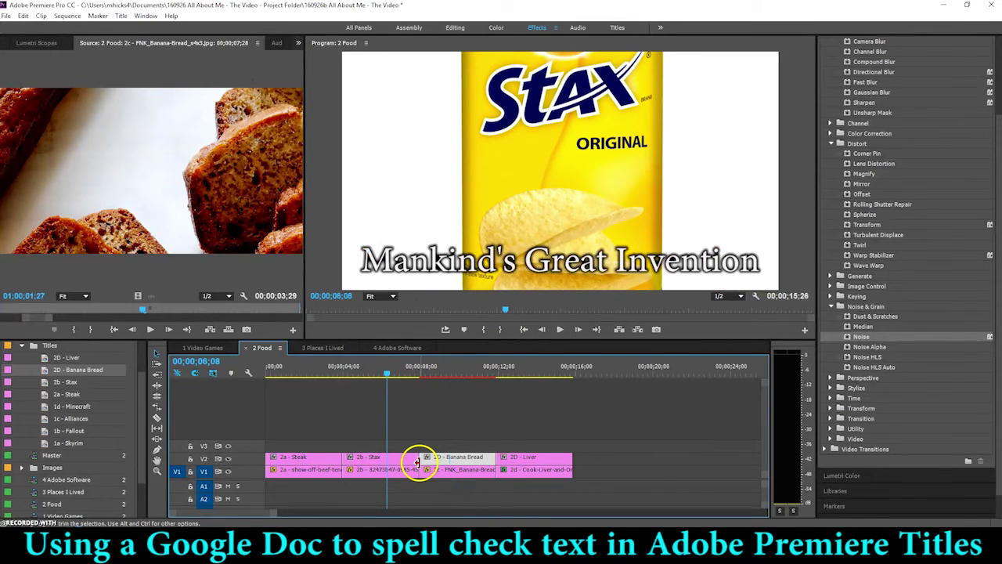
Open the 2b - Stax title, misspell "Great" as "Greeat" and set the font size to 94.
double_click(385, 457)
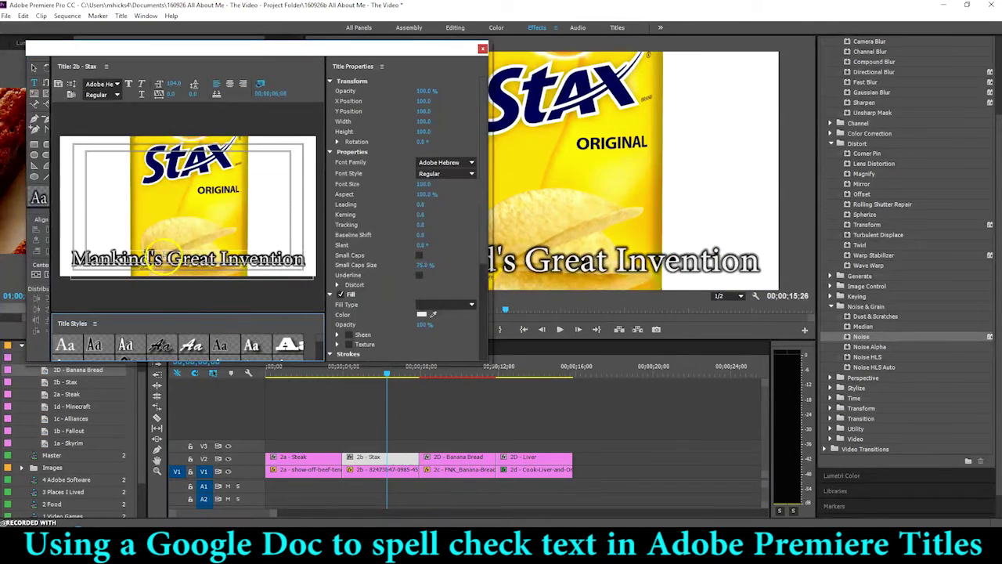
click(191, 292)
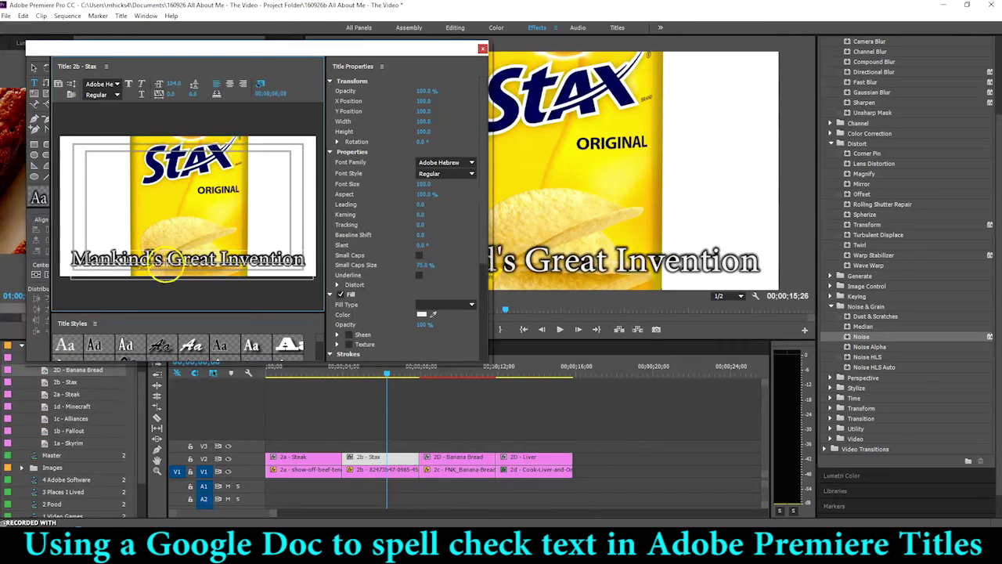
text(e)
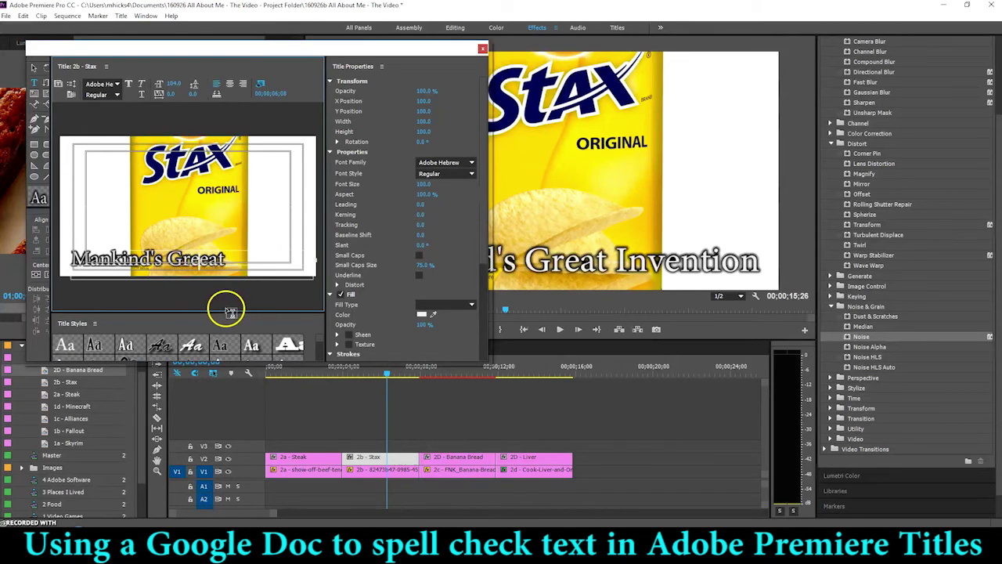
drag(170, 84, 167, 86)
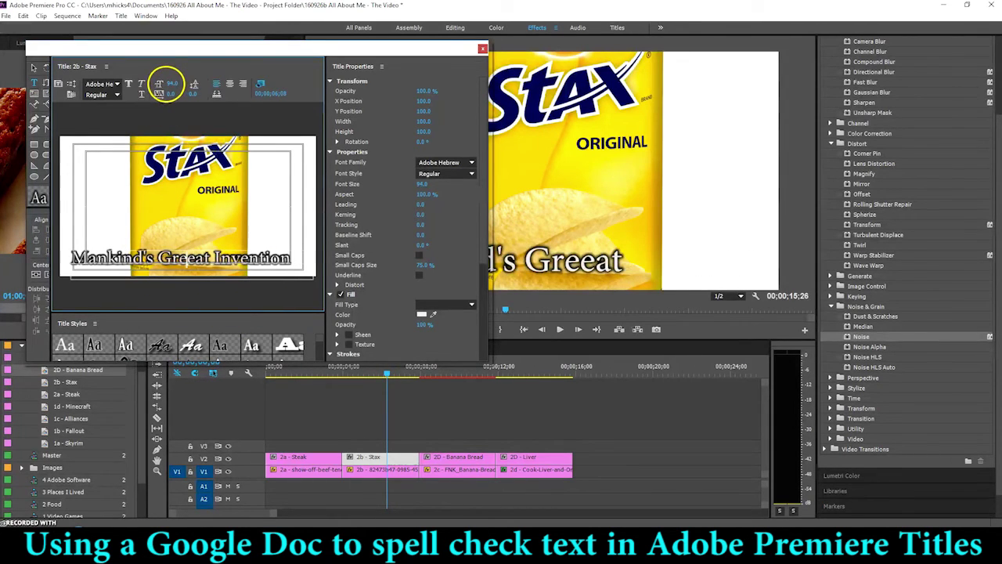
Copy the 2b - Stax title's text and replace list item 6 in the Google Doc with "Mankind's Greeat Invention".
click(180, 264)
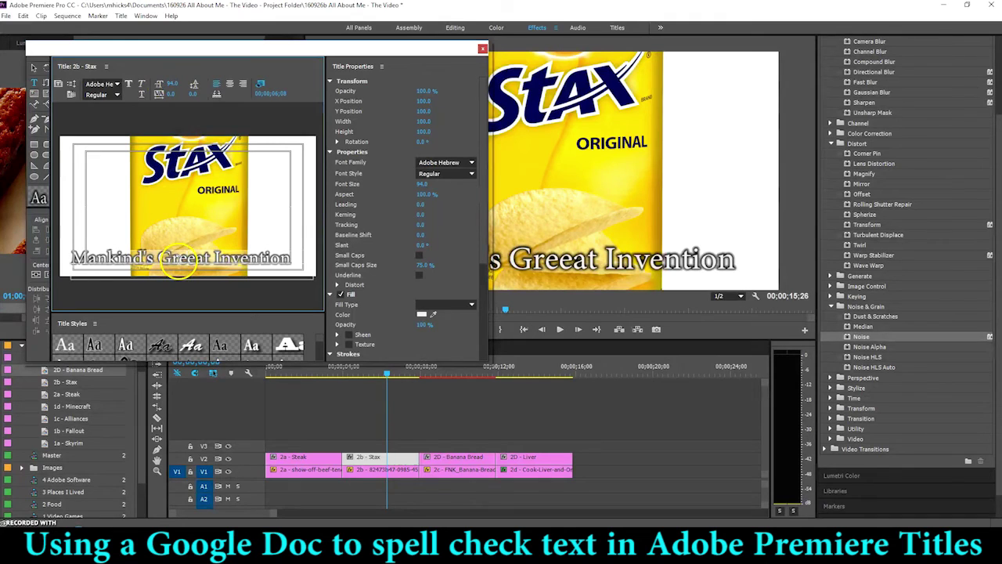
click(301, 521)
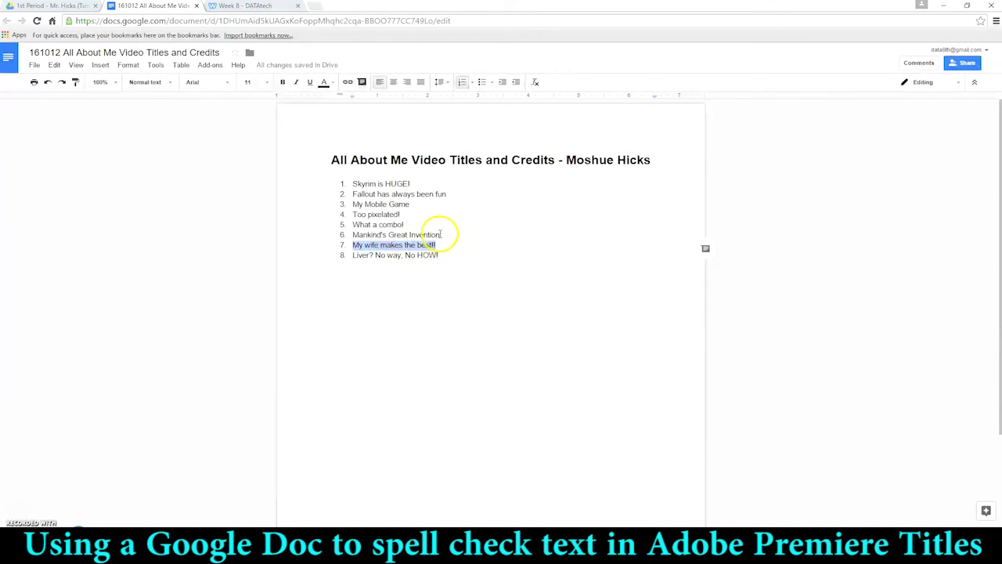
drag(443, 234, 353, 234)
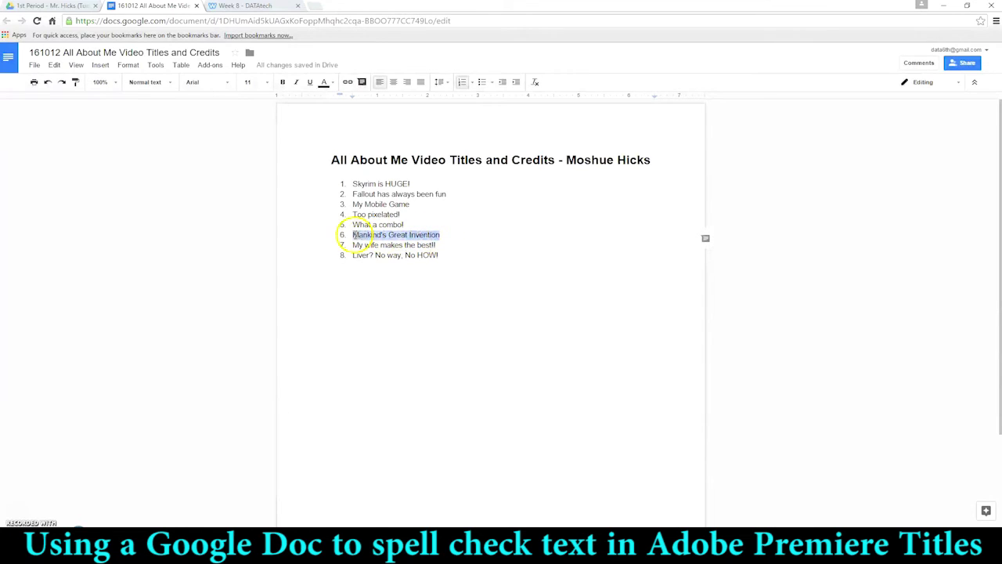
text(Mankind's Greeat Invention)
click(367, 352)
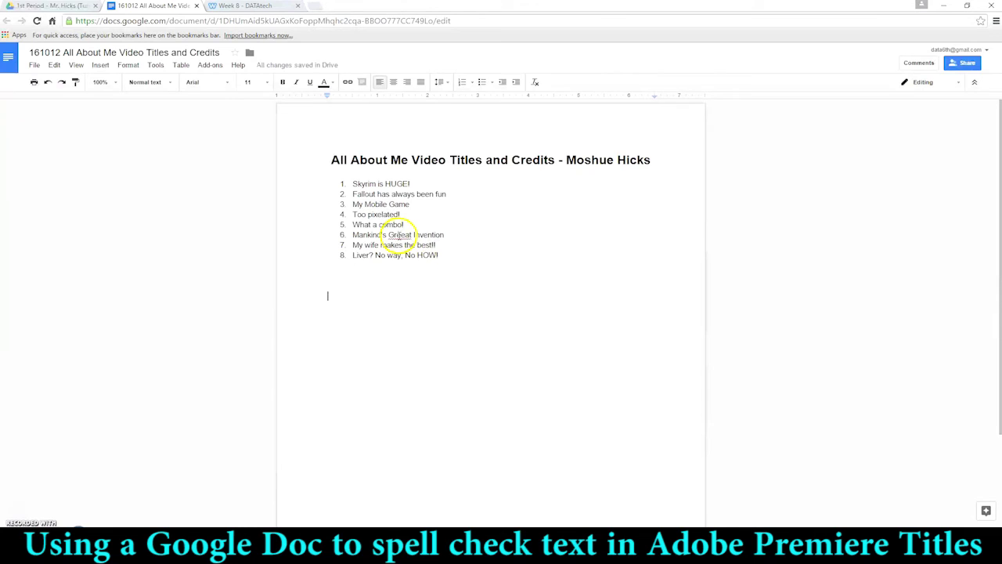
Correct "Greeat" in list item 6 to "Greatest" and copy the whole item's text.
right_click(399, 235)
click(410, 237)
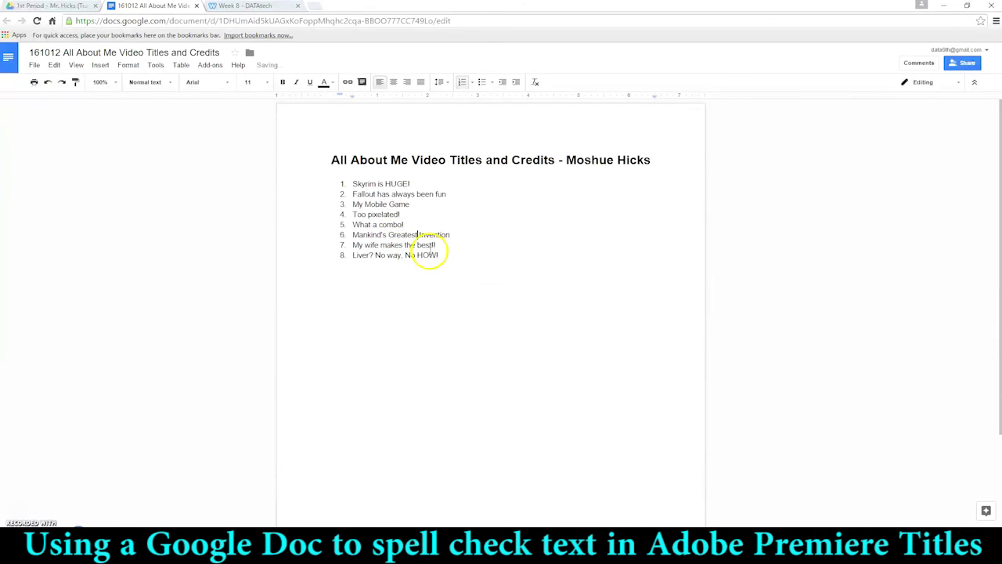
drag(451, 235, 352, 235)
key(ctrl+c)
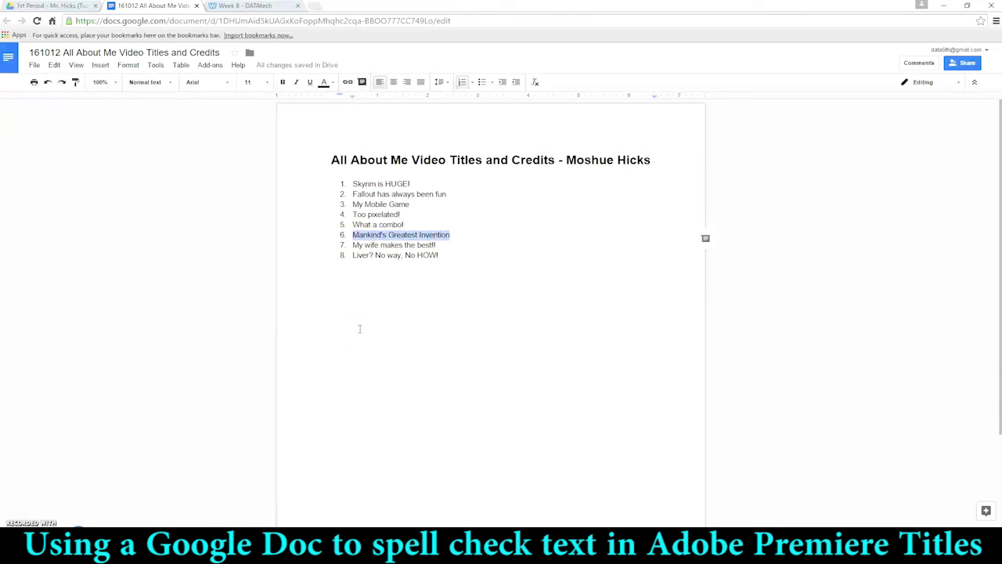
Replace the 2b - Stax title's text in Premiere Pro with "Mankind's Greatest Invention" and move the playhead to 00;00;11;20 on the Banana Bread clip.
click(251, 554)
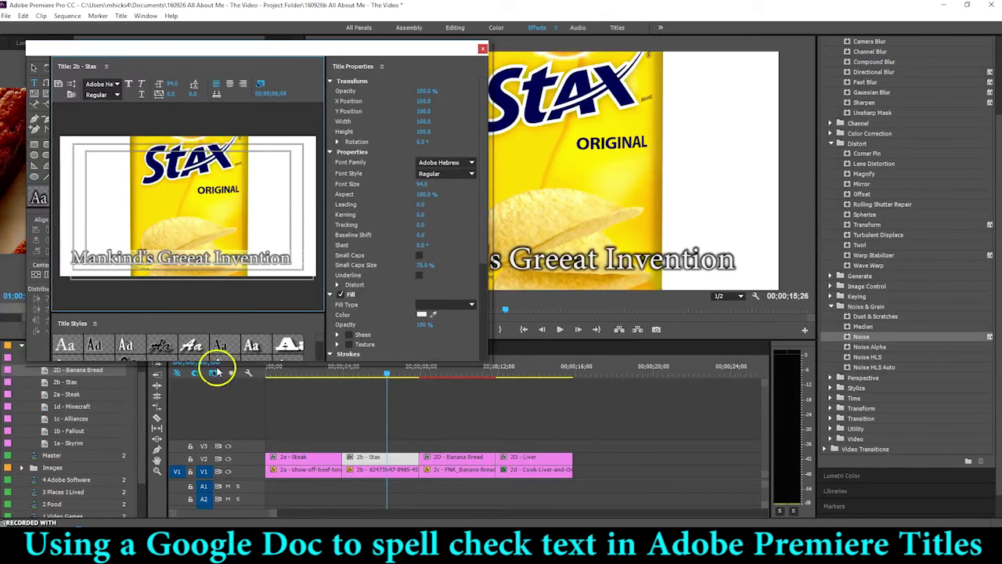
click(267, 323)
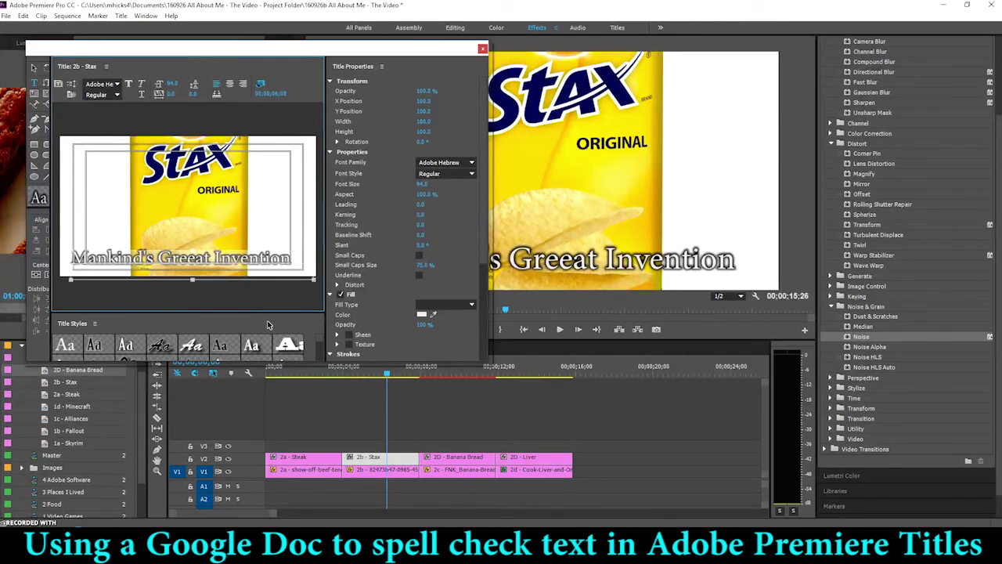
key(ctrl+v)
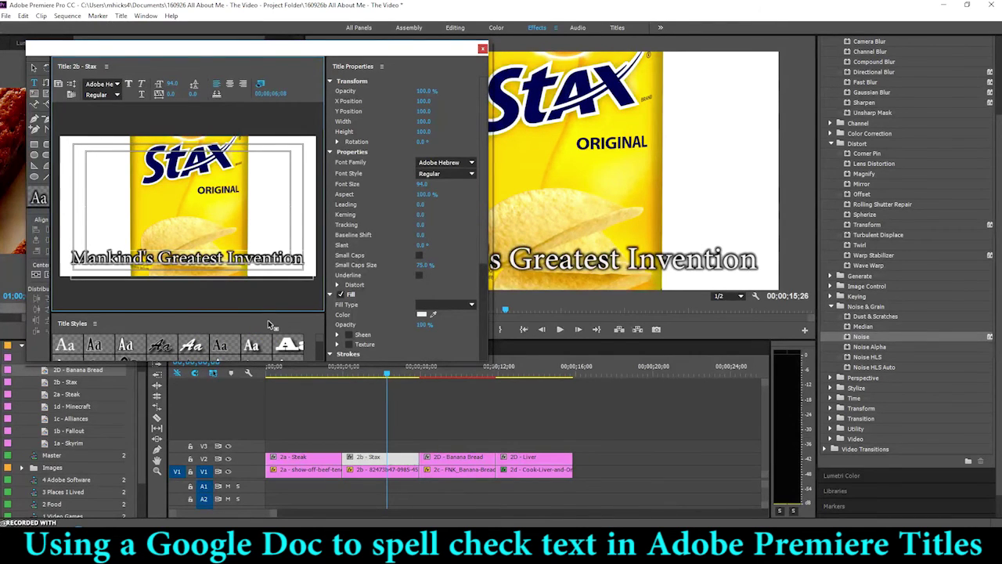
click(482, 49)
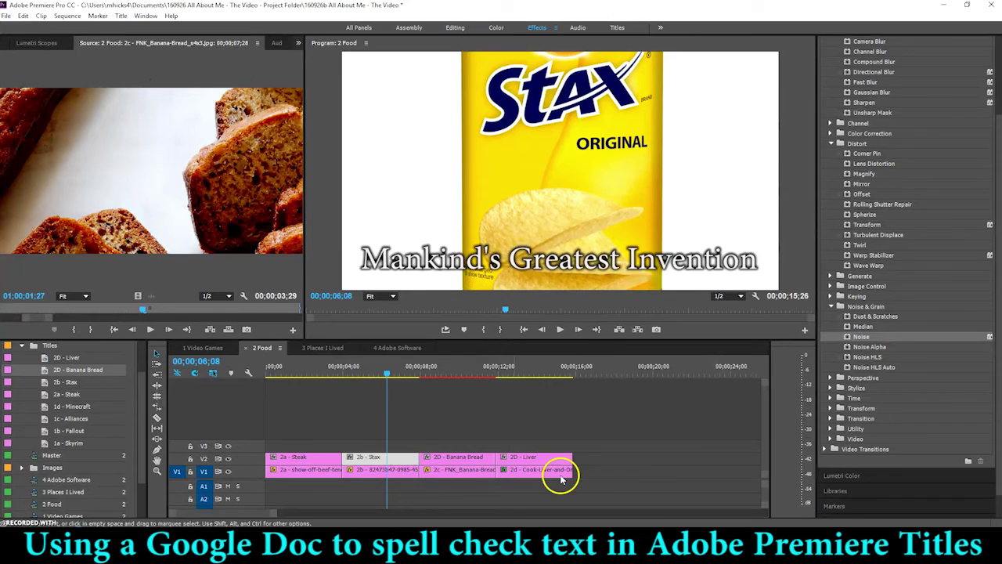
click(494, 372)
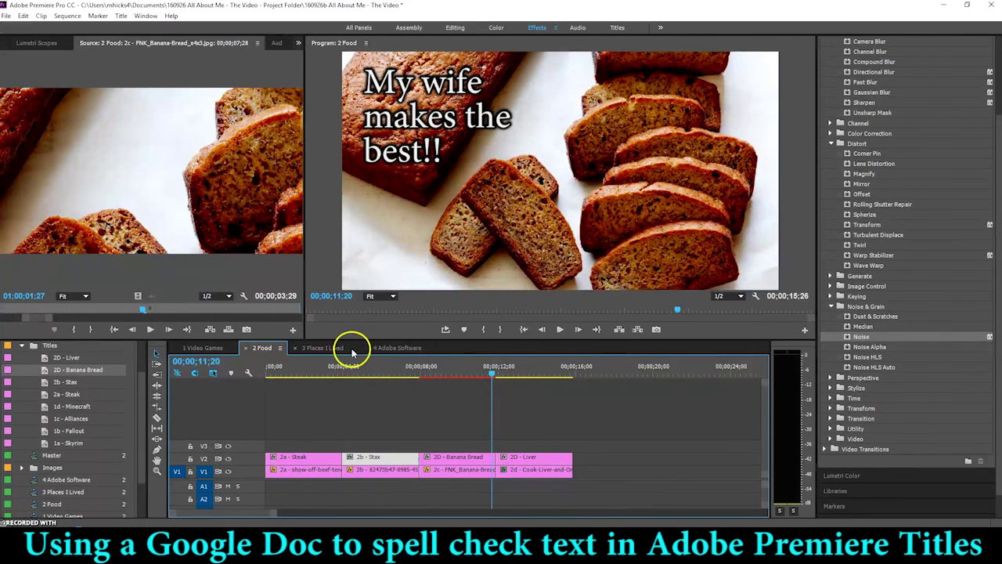
mouse_move(267, 552)
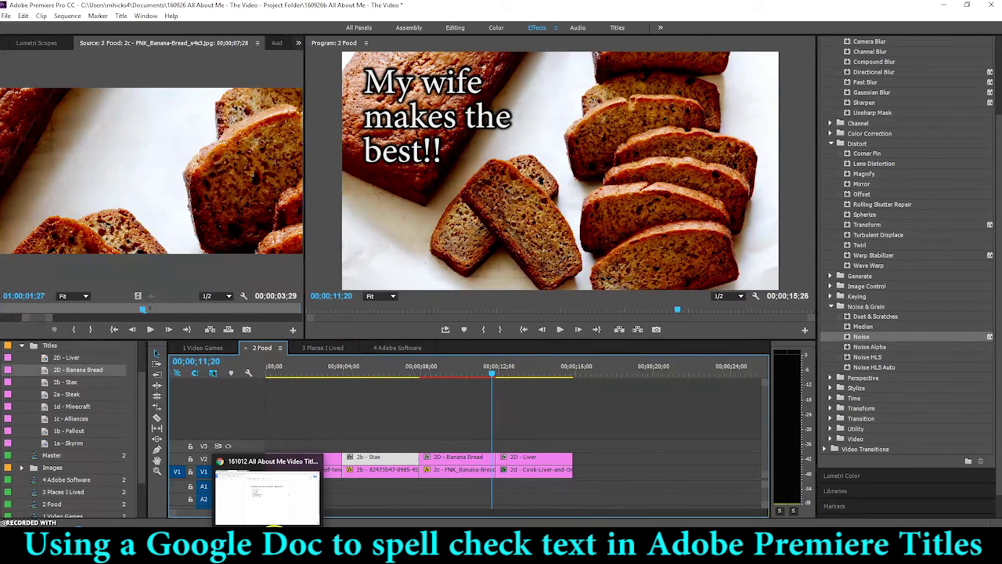